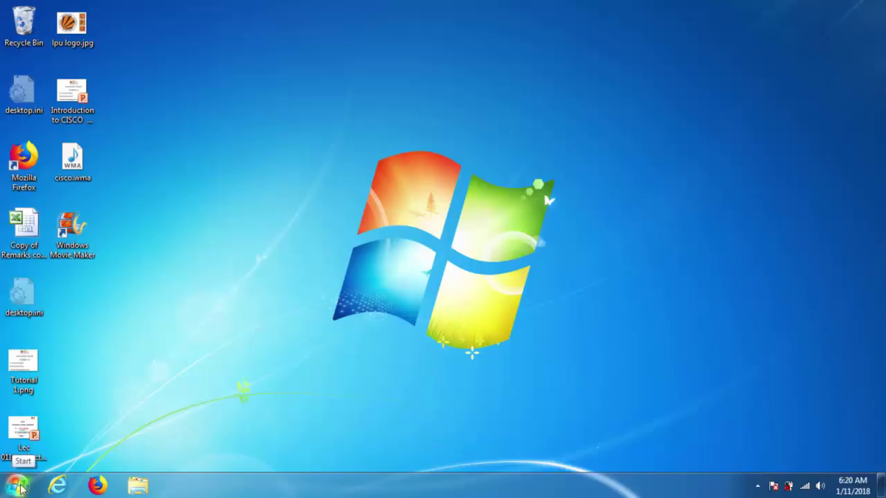
- Launch Cisco Packet Tracer Student and maximize its window
click(20, 487)
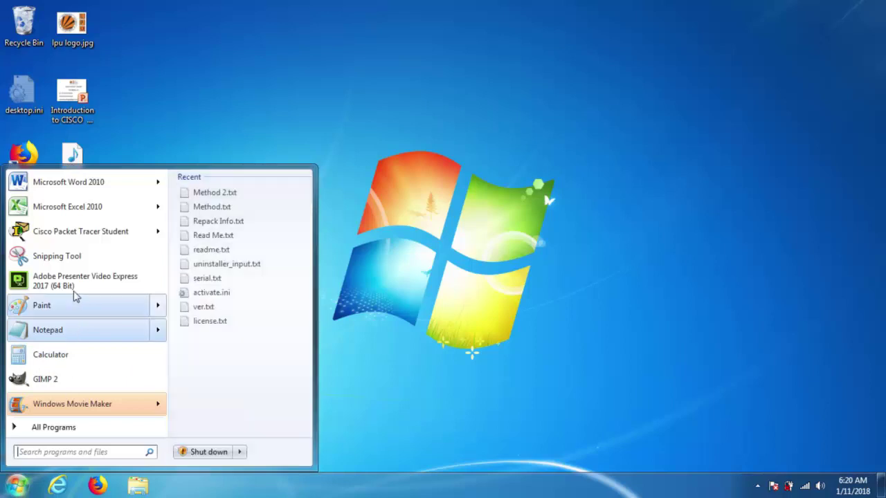
mouse_move(68, 237)
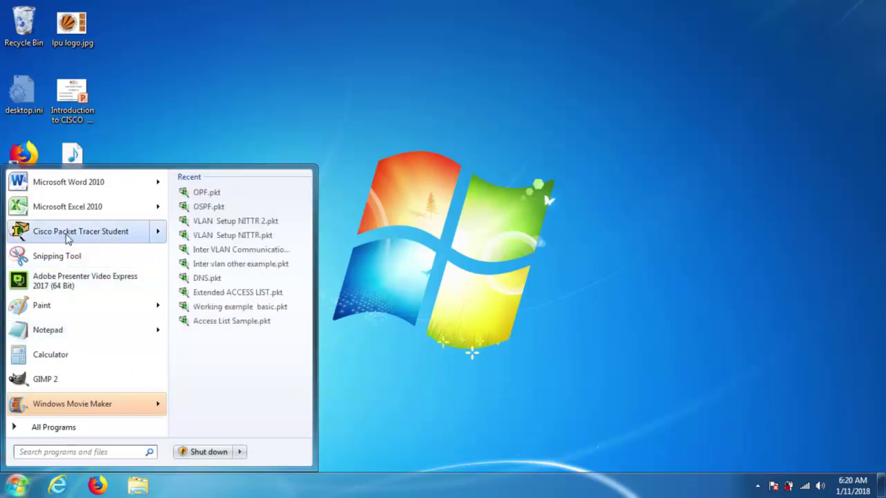
click(68, 233)
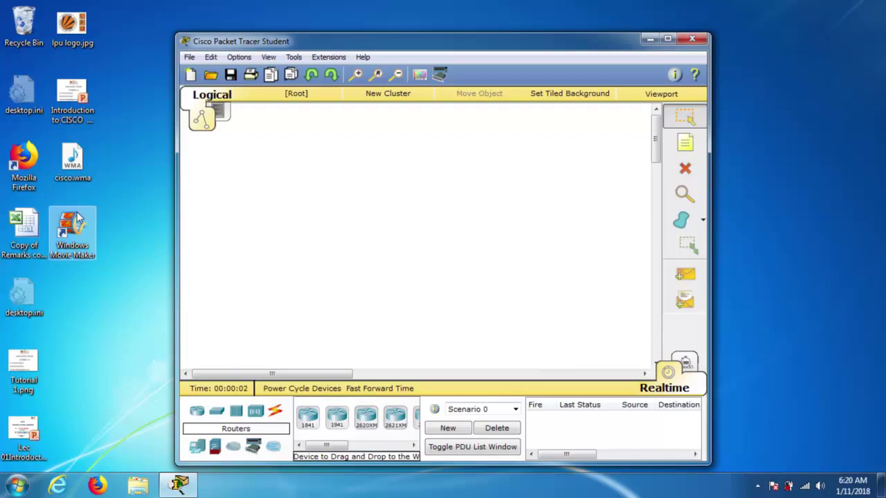
click(667, 38)
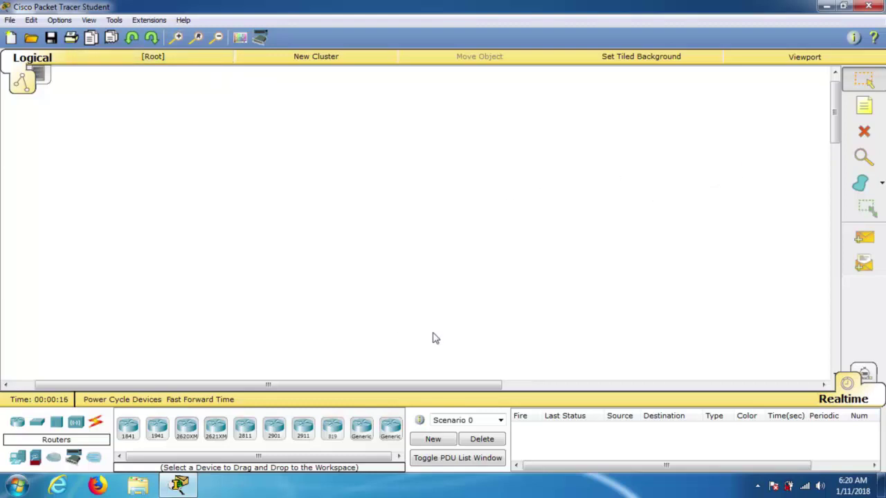
- Place a text note reading "TUTORIAL 1" in the upper part of the logical workspace, leaving no other notes
click(864, 107)
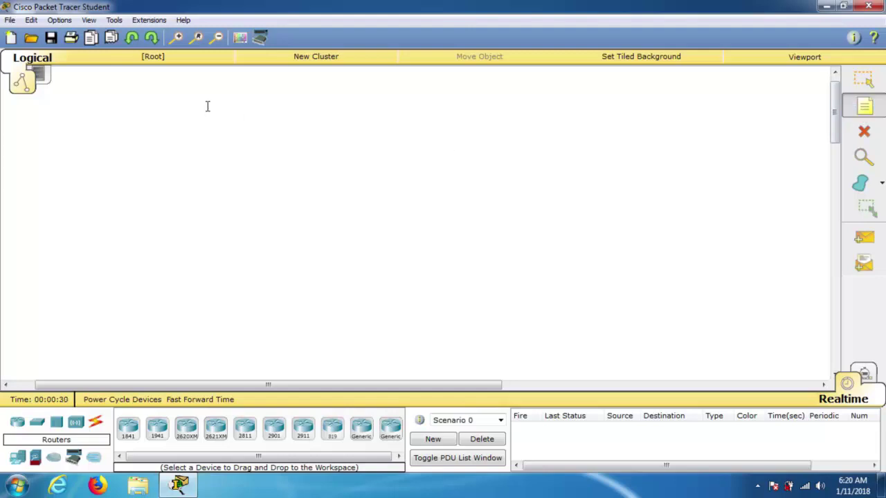
click(245, 112)
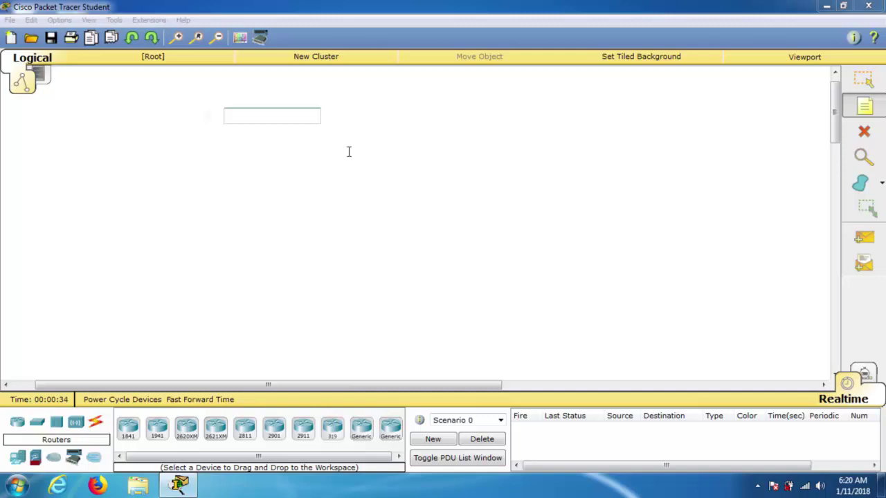
text(TUTORIAL 1)
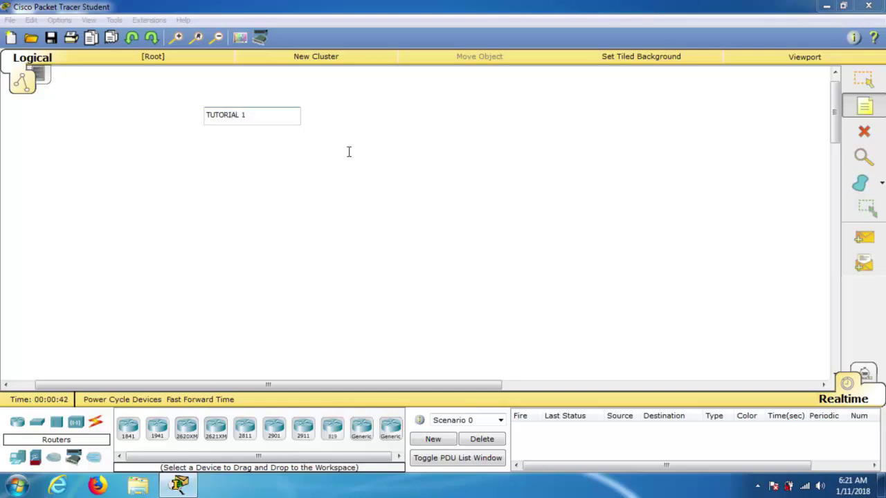
click(334, 210)
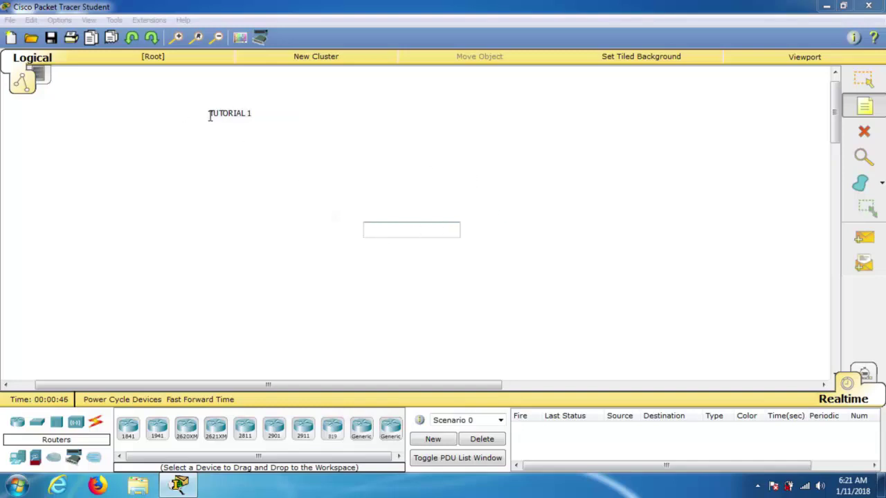
click(527, 127)
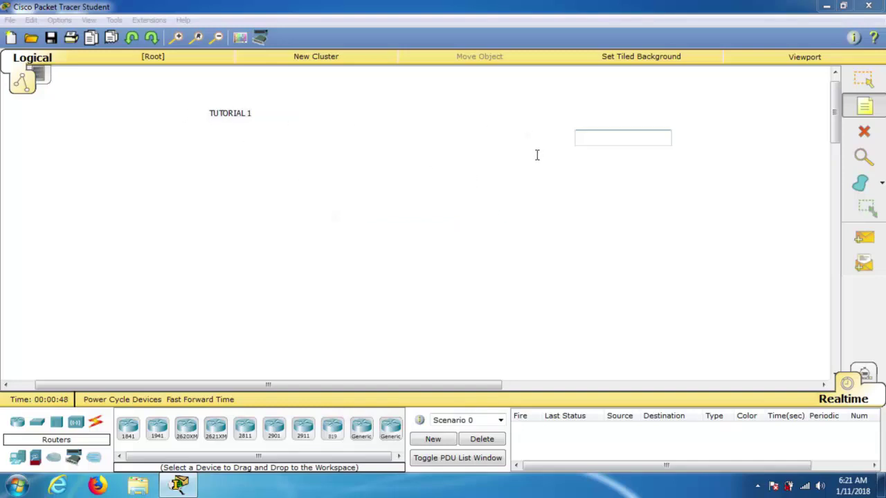
click(594, 263)
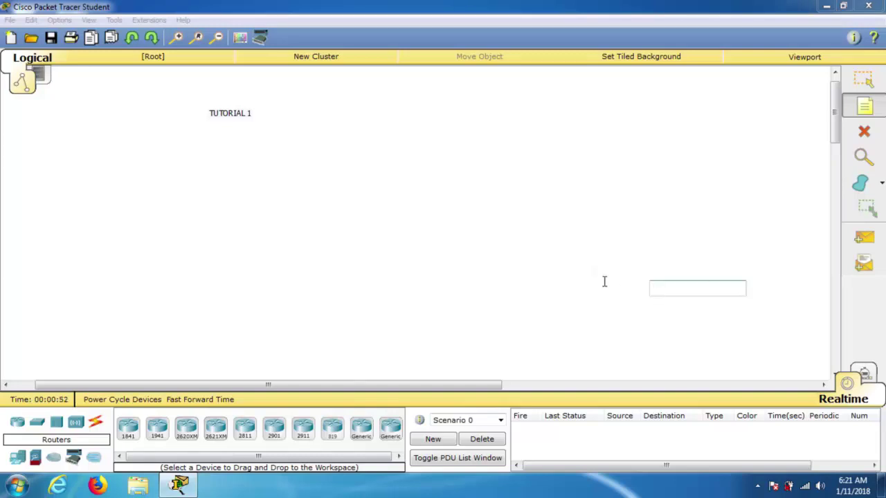
key(Escape)
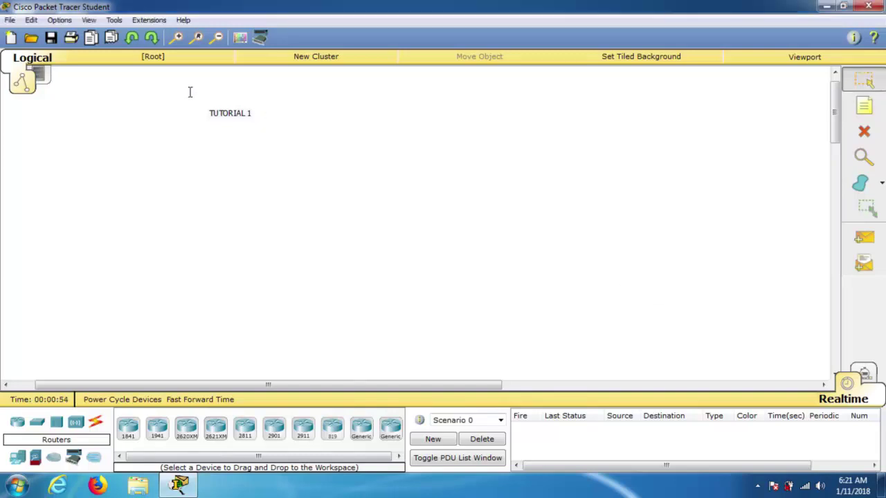
- Delete the "TUTORIAL 1" note from the workspace
click(177, 39)
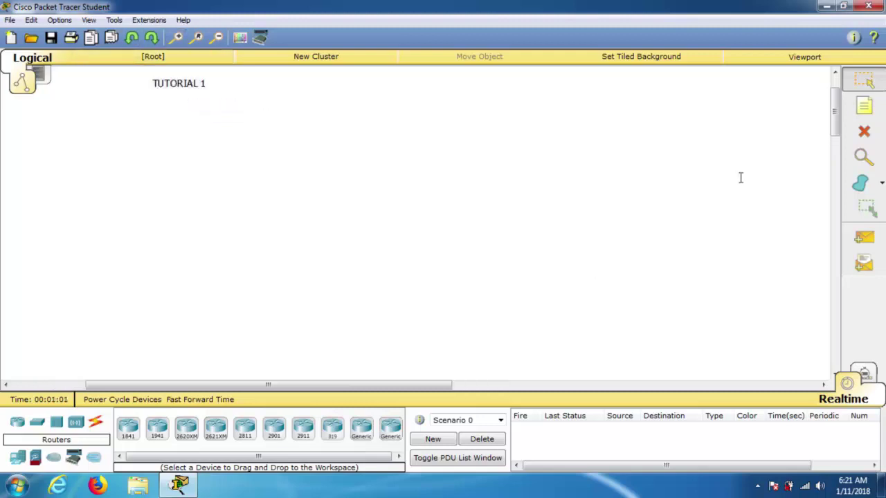
click(864, 139)
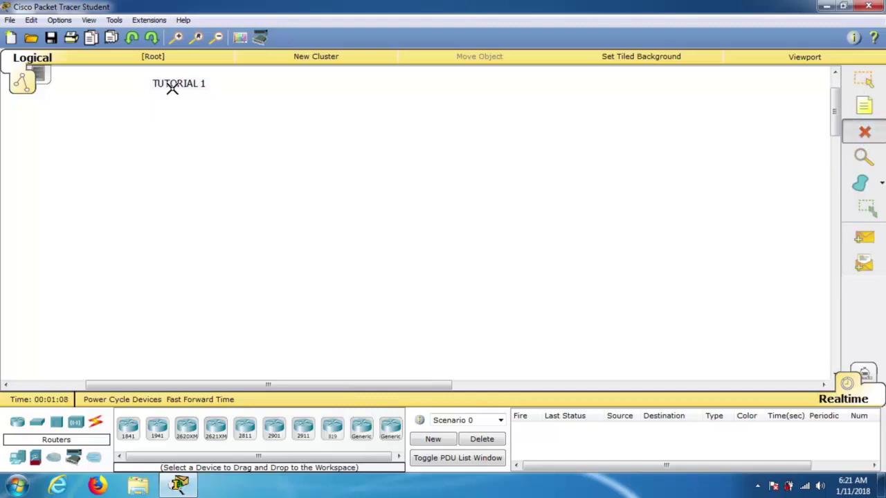
click(173, 85)
- Add a new note reading "TUTORIAL 1" and move it to the upper middle of the workspace as a title
click(863, 105)
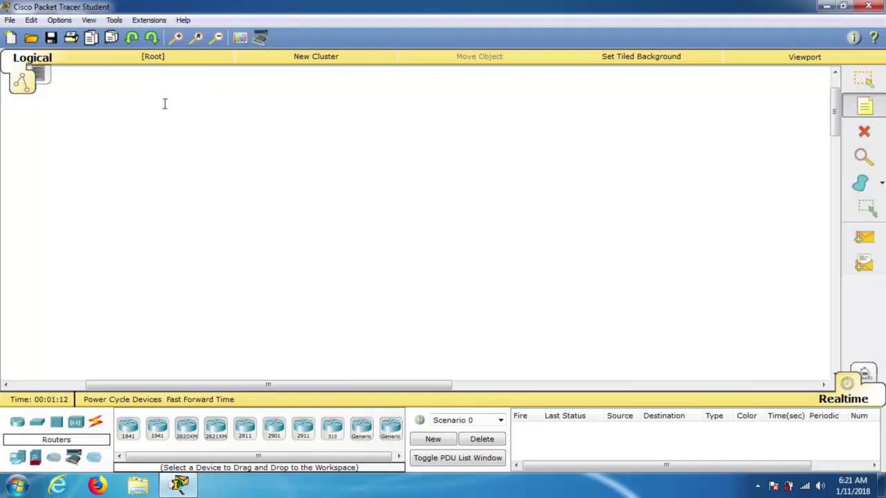
click(223, 112)
text(TUTORIAL 1)
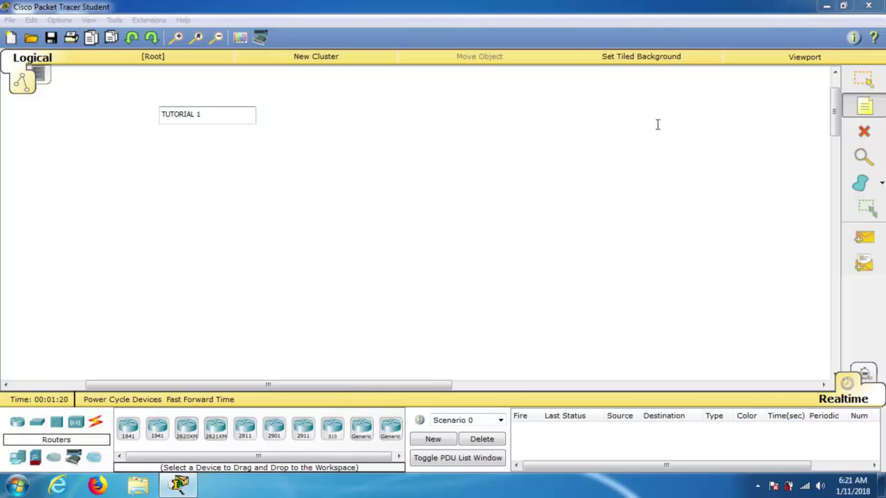
click(544, 222)
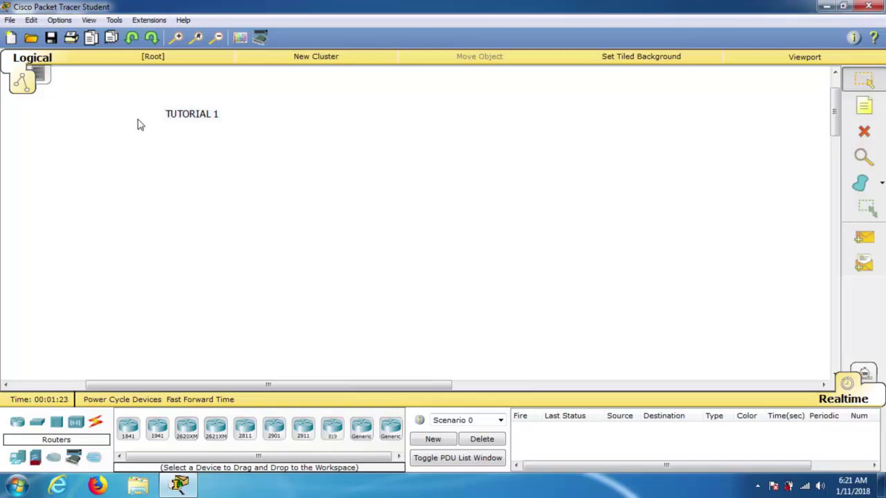
drag(178, 116, 326, 90)
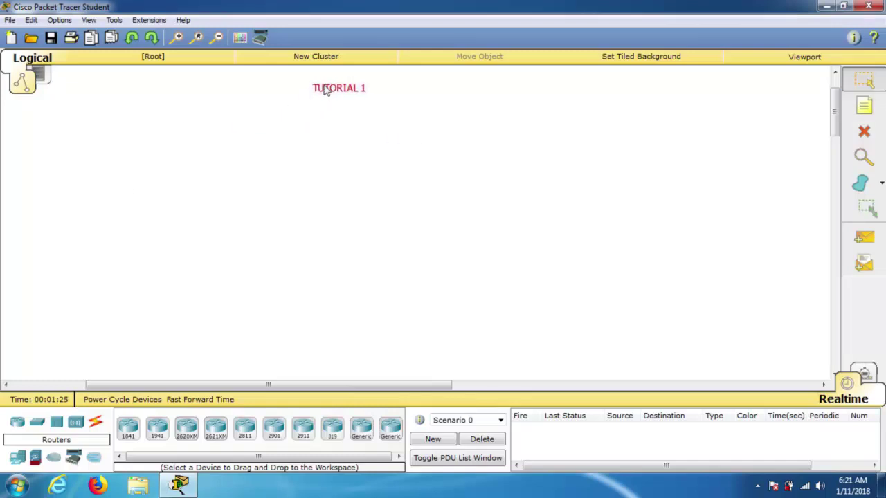
click(198, 104)
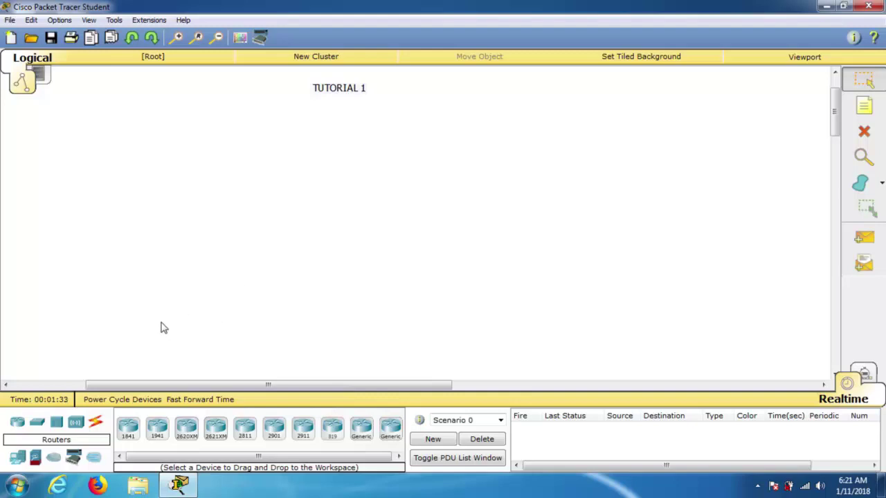
- Place two generic PC-PT end devices side by side in the workspace, below the title note
click(20, 460)
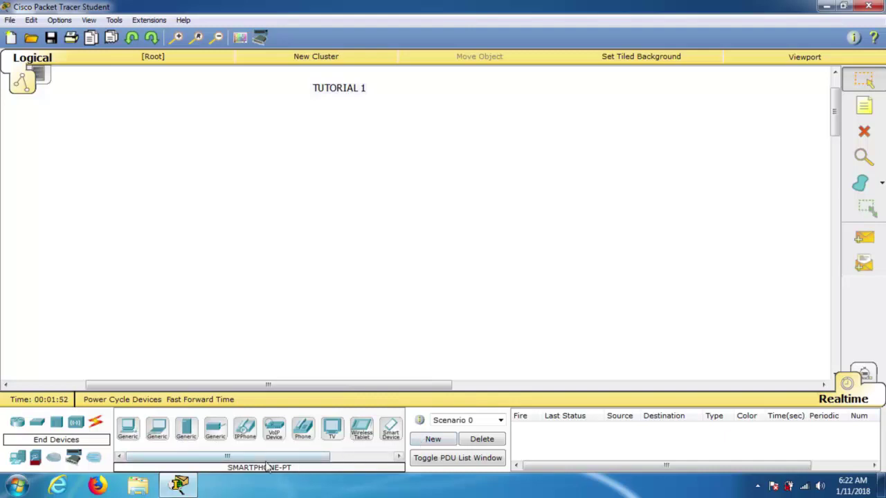
drag(272, 458, 233, 468)
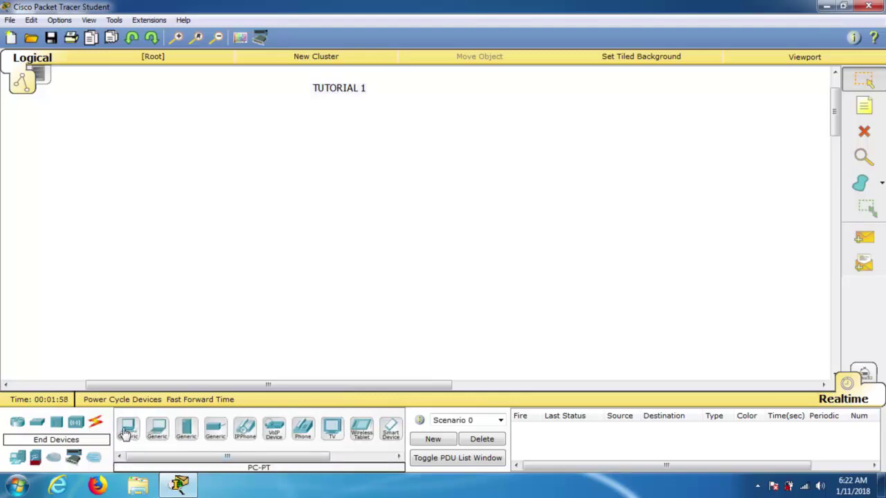
click(127, 430)
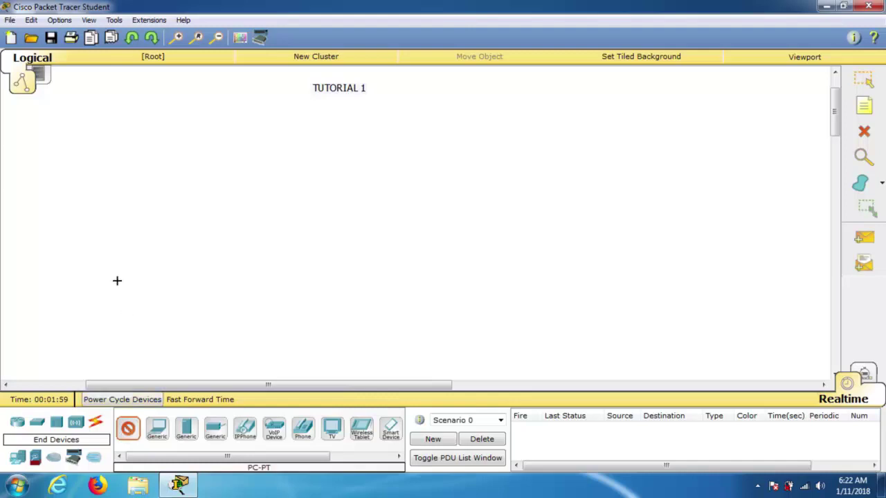
click(118, 191)
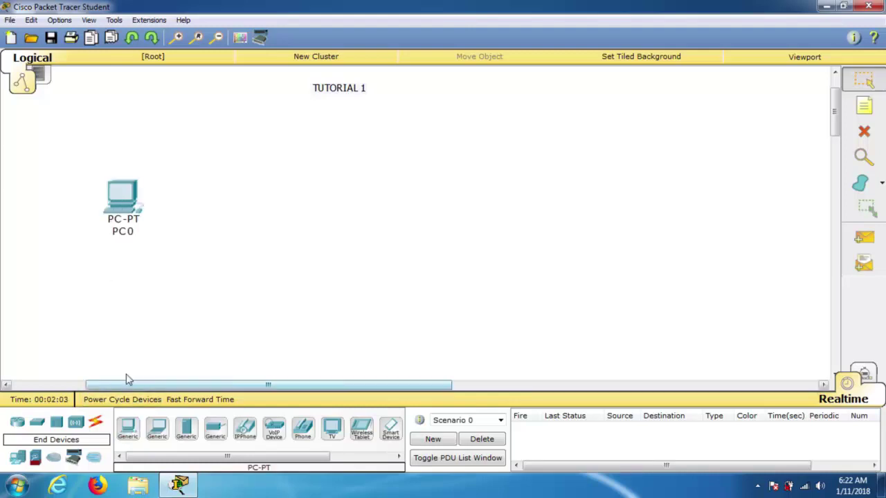
click(127, 428)
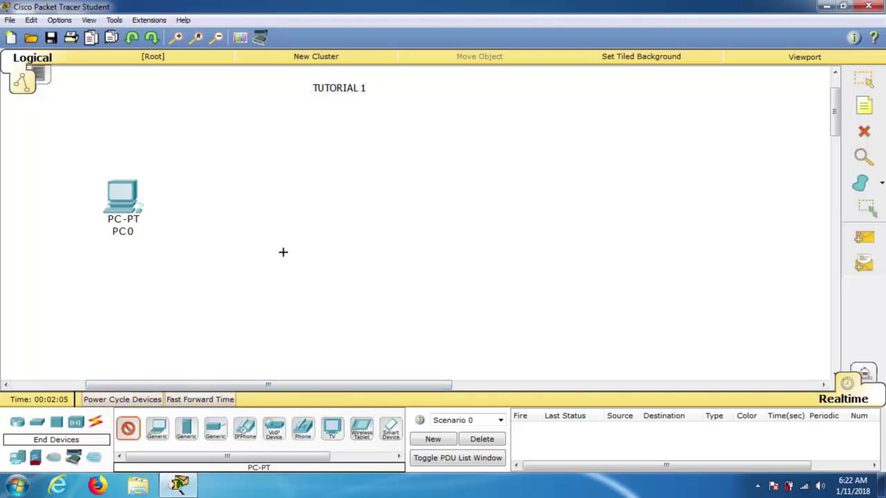
click(324, 206)
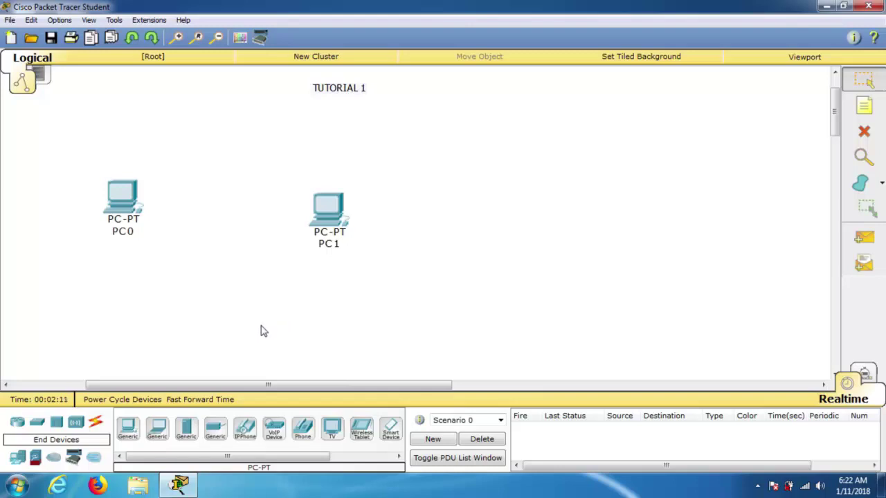
- Delete both PCs from the workspace and return to the Select tool
click(869, 132)
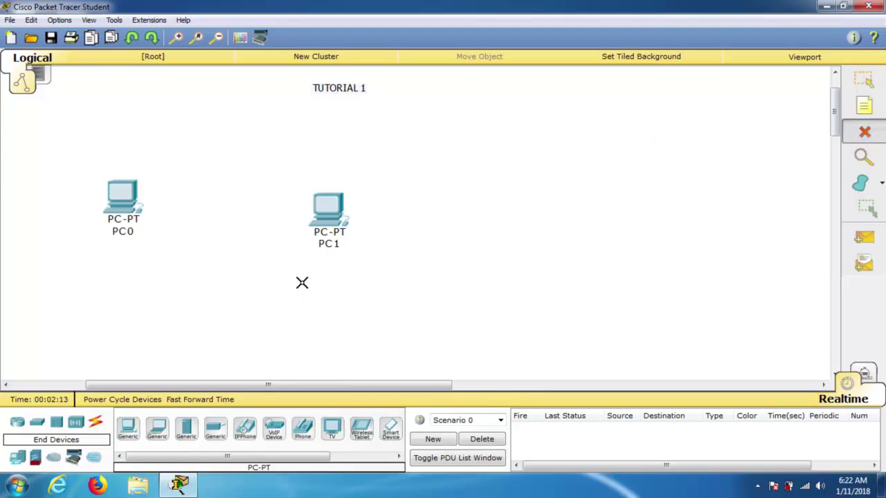
click(331, 217)
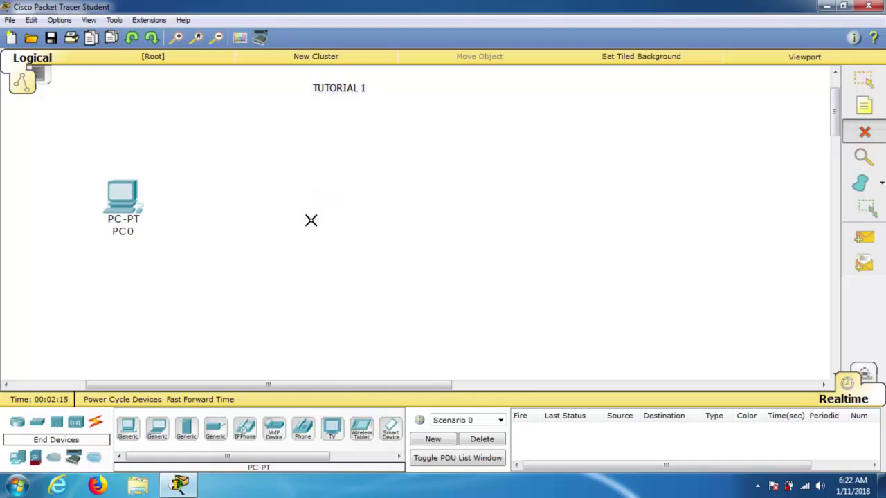
click(127, 201)
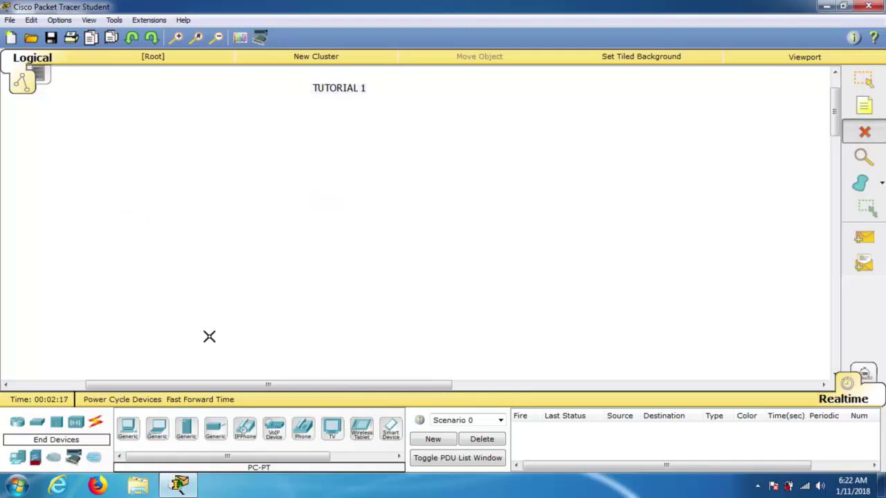
click(863, 79)
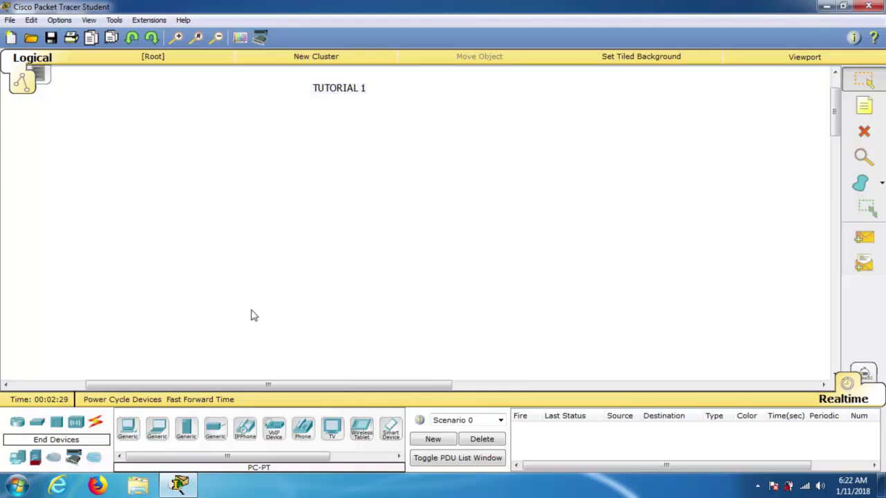
- Place four generic PC-PT devices in succession, three across the upper workspace and one at the lower left
click(128, 430)
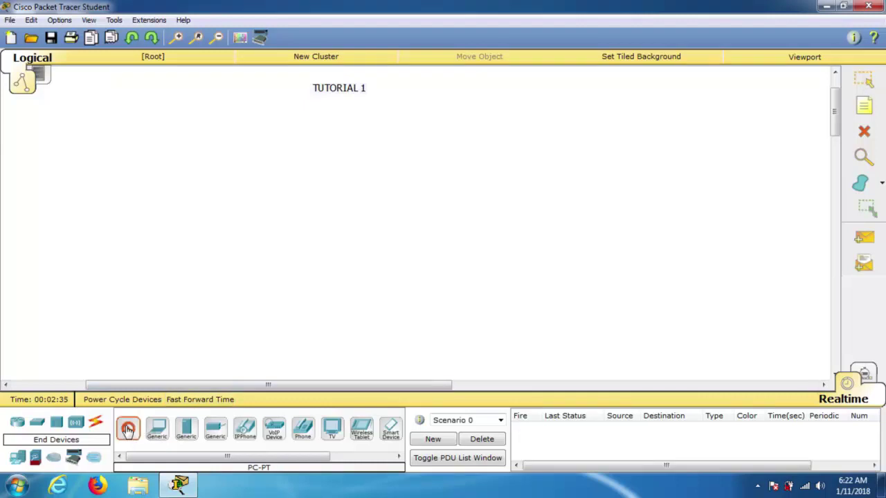
click(84, 167)
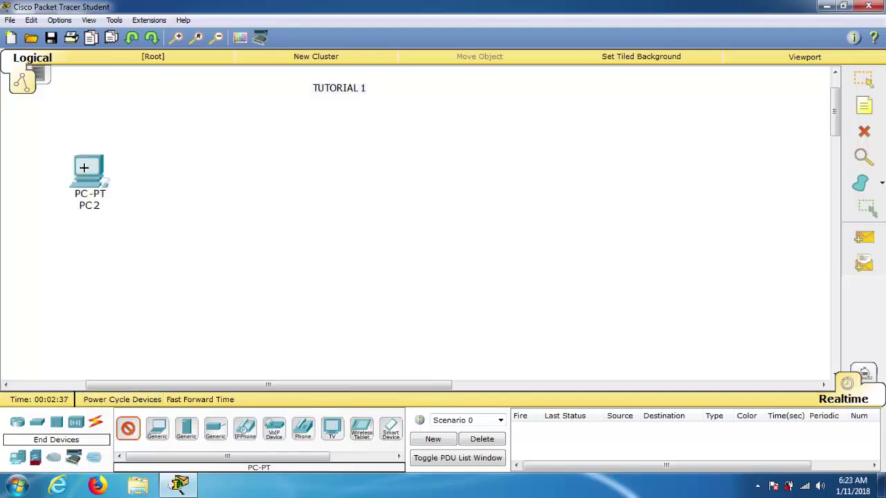
click(363, 193)
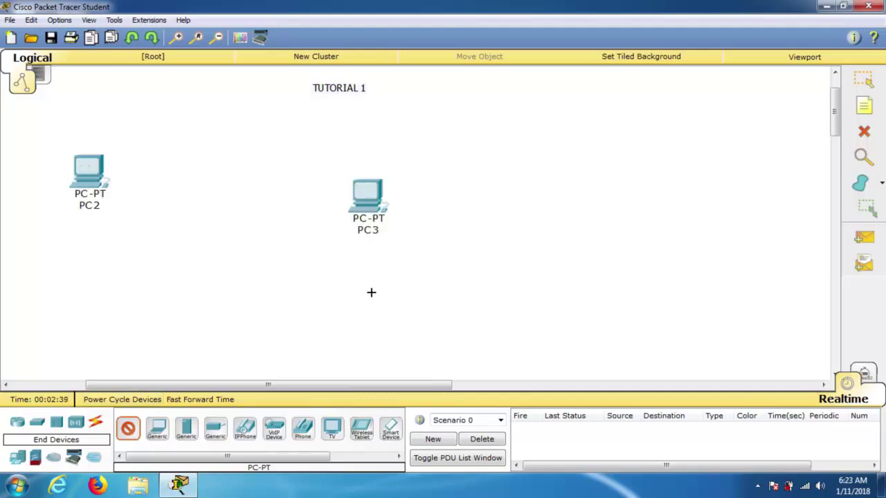
click(148, 303)
click(619, 195)
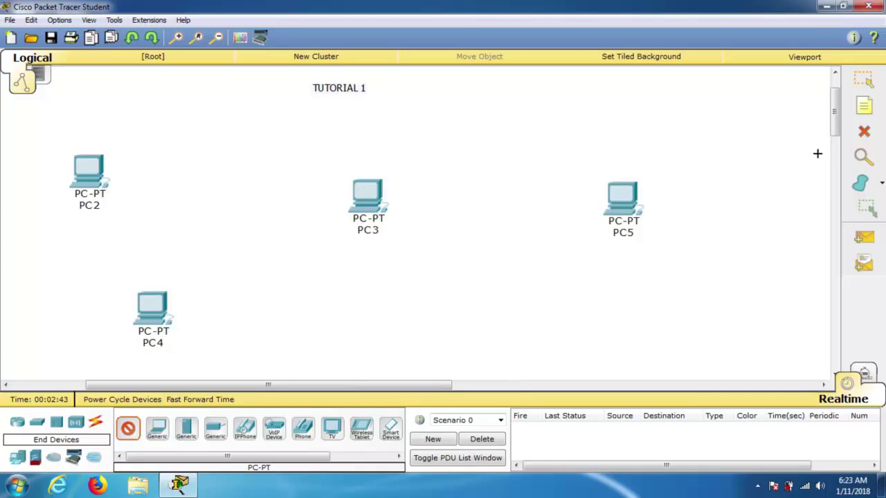
- Delete all four PCs so only the title note remains, and return to the Select tool
click(864, 132)
click(629, 211)
click(365, 202)
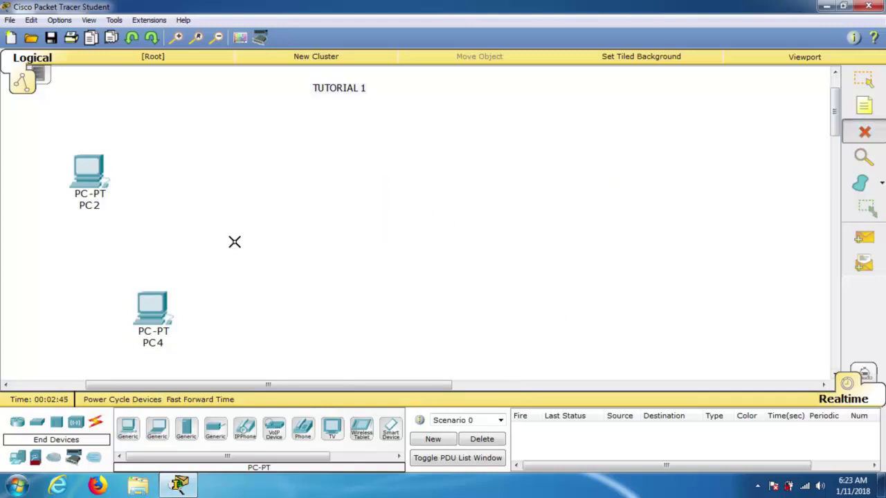
click(149, 317)
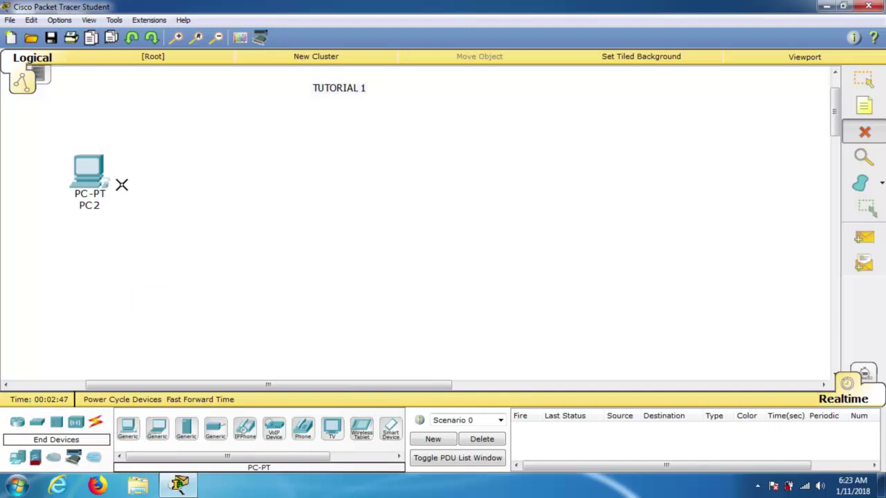
click(88, 176)
click(864, 79)
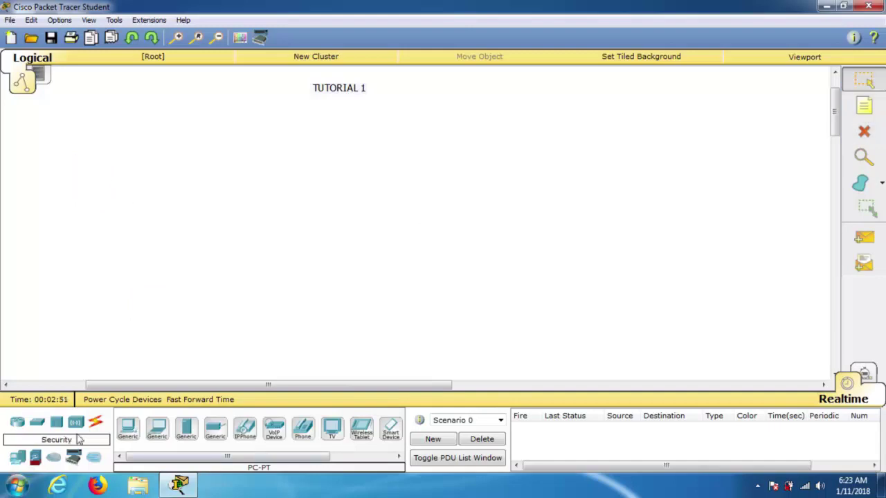
- Place two generic PC-PT devices side by side below the title note and leave placement mode
click(128, 429)
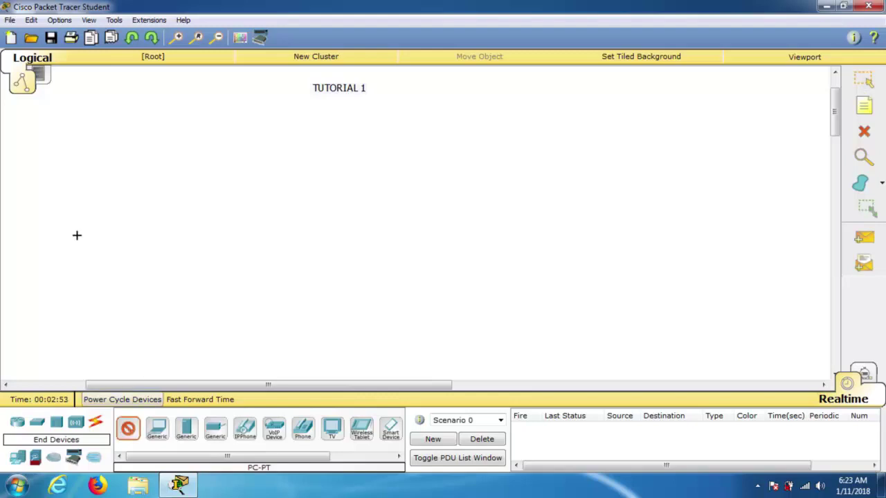
click(90, 212)
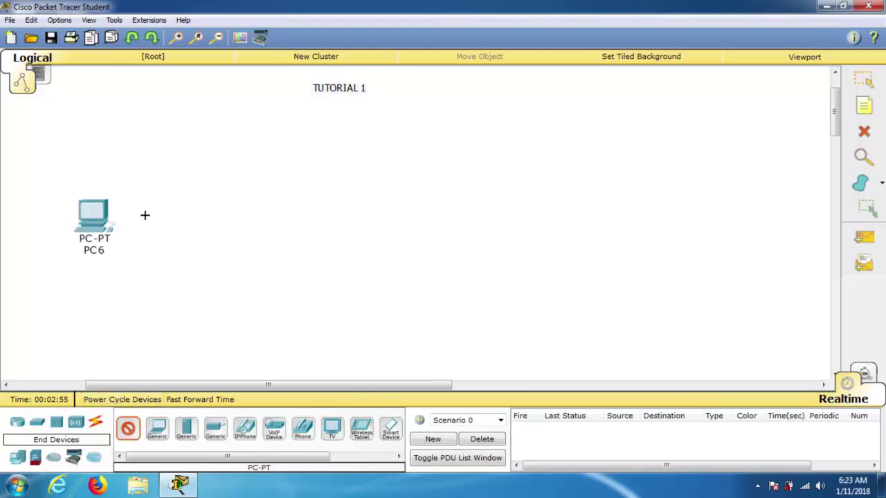
click(311, 217)
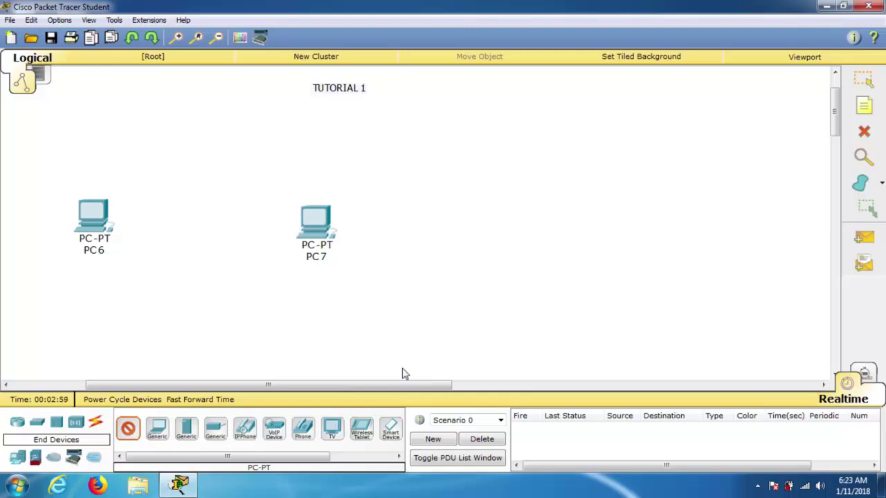
key(Escape)
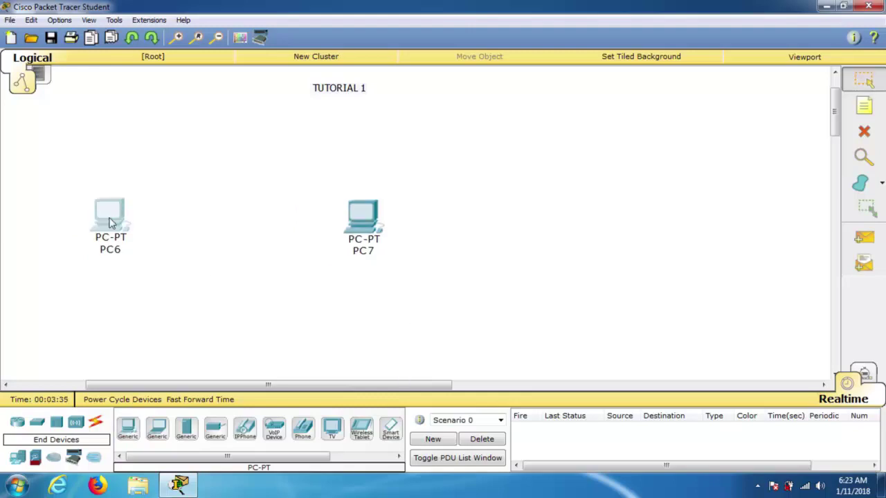
- Open PC6's IP Configuration and switch its IPv4 addressing to Static
click(110, 222)
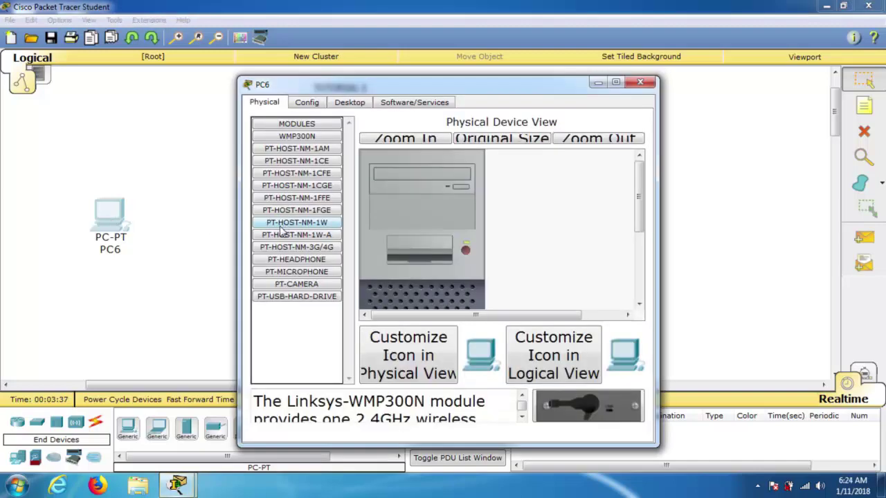
drag(485, 92, 529, 83)
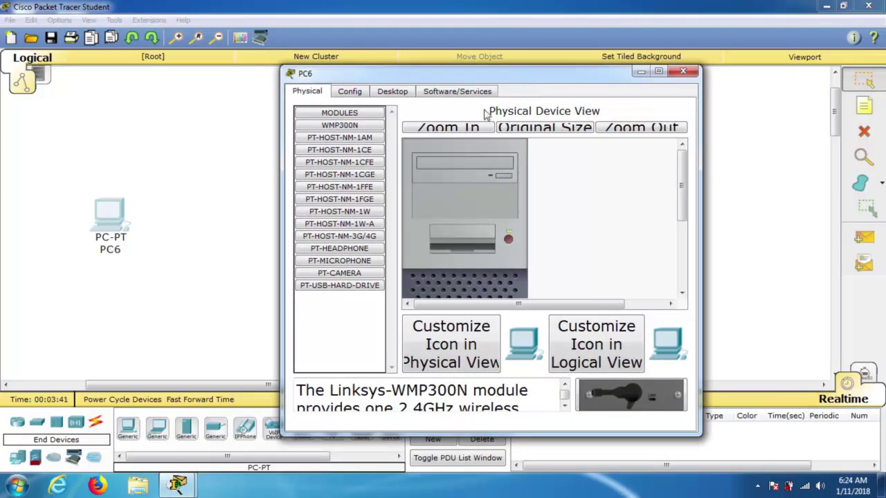
click(397, 96)
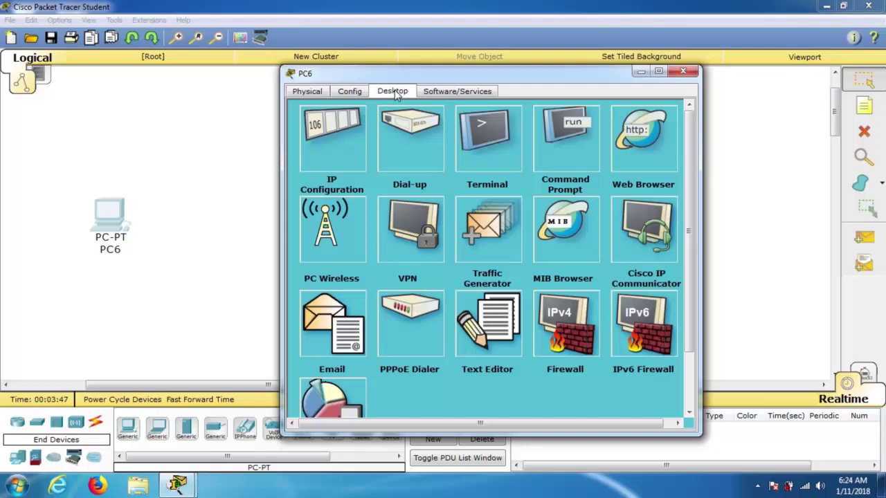
click(335, 147)
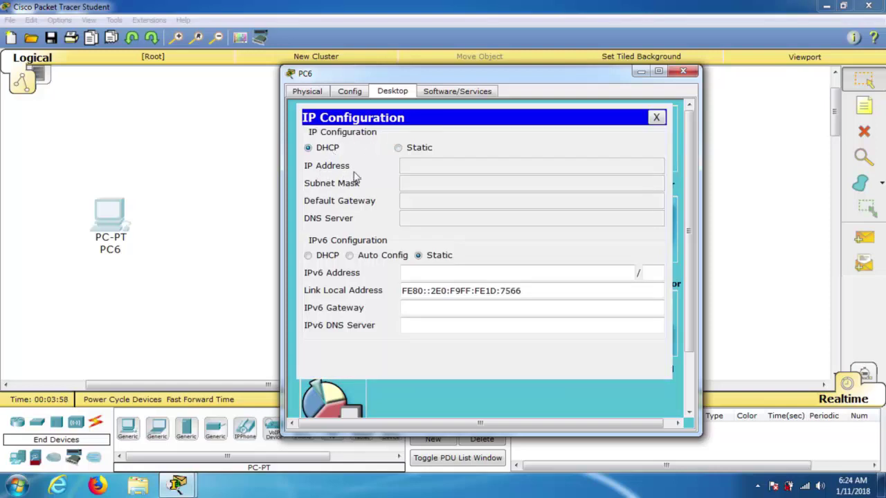
click(397, 147)
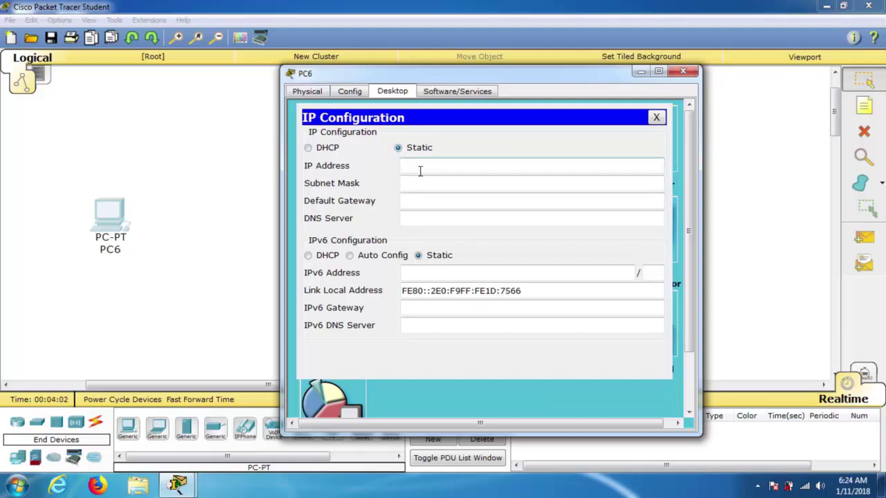
- Assign PC6 the IP address 192.168.10.100 with subnet mask 255.255.255.0, copy the address for reuse, and close the device window
text(192.168.10.100)
key(shift+Left)
key(shift+Left)
key(shift+Left)
key(shift+Left)
key(shift+Left)
key(shift+Left)
key(shift+Left)
key(shift+Left)
key(shift+Left)
key(shift+Left)
key(shift+Left)
key(shift+Left)
key(shift+Left)
key(shift+Left)
key(ctrl+c)
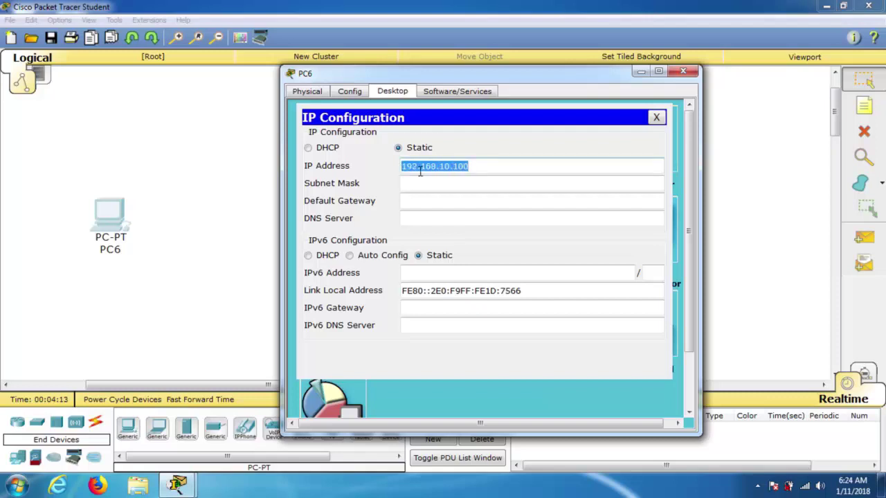
key(Tab)
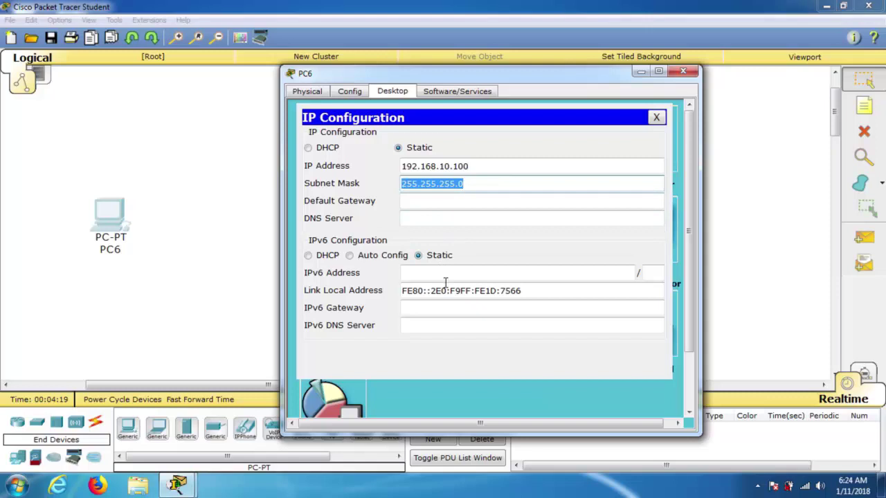
click(693, 73)
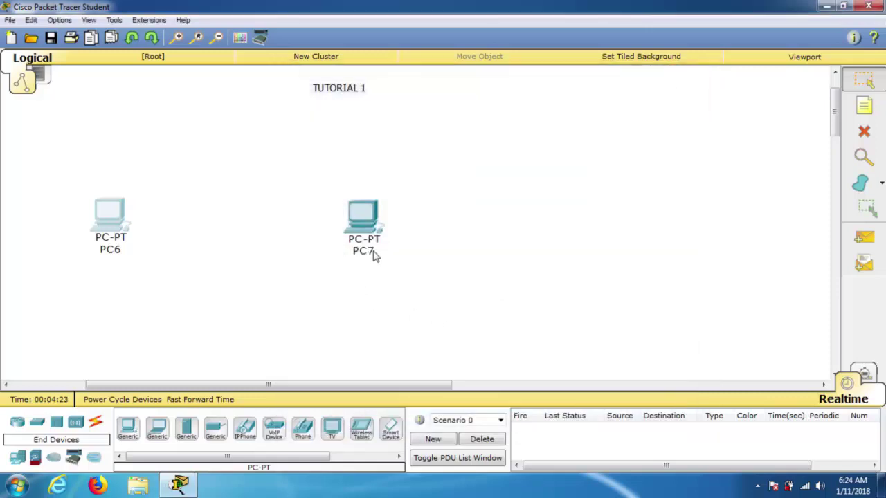
- Assign PC7 the static IP address 192.168.10.101 with subnet mask 255.255.255.0, reusing the copied address
click(362, 220)
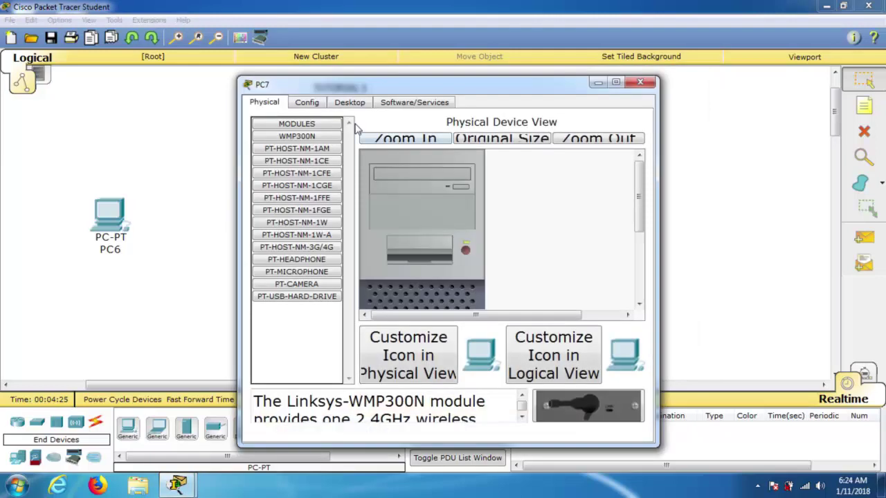
click(358, 104)
click(284, 148)
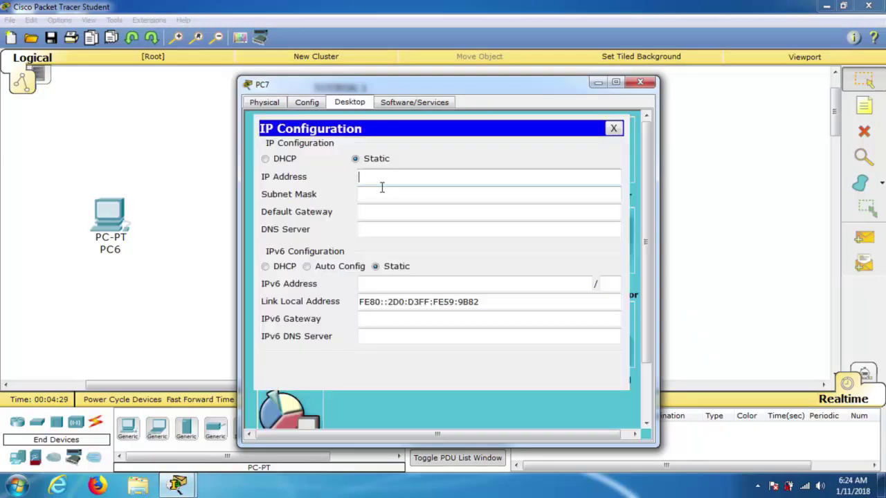
key(ctrl+v)
click(380, 194)
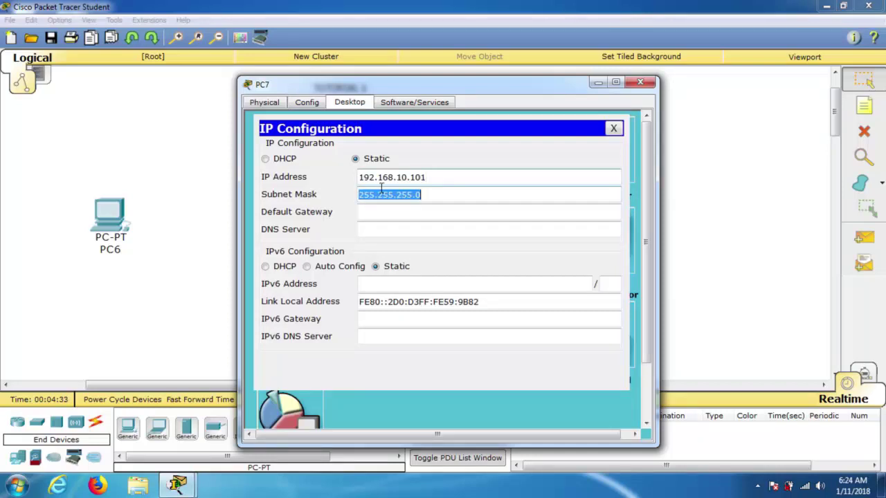
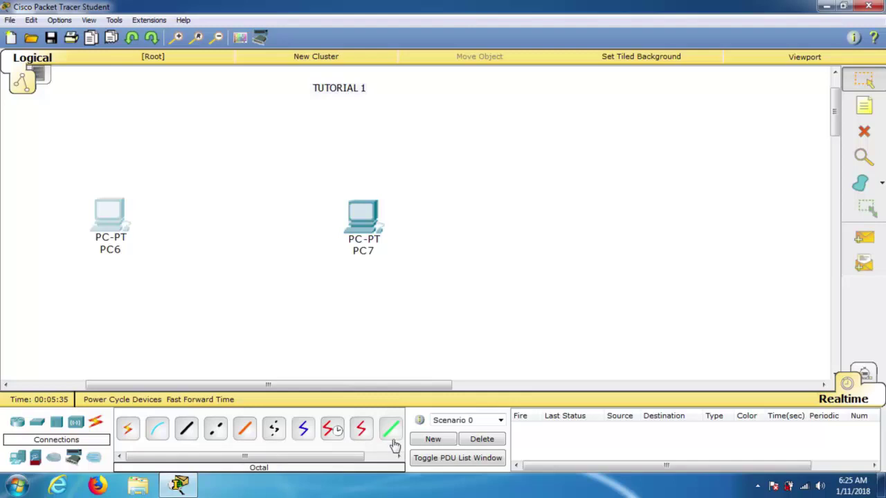
- Connect PC6's FastEthernet0 port to PC7's FastEthernet0 port with a Copper Cross-Over cable
drag(354, 461, 312, 468)
click(217, 432)
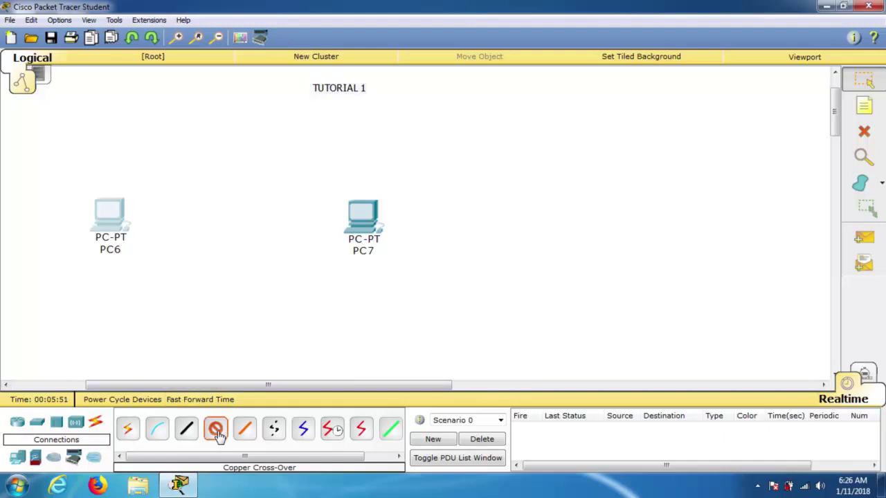
click(114, 215)
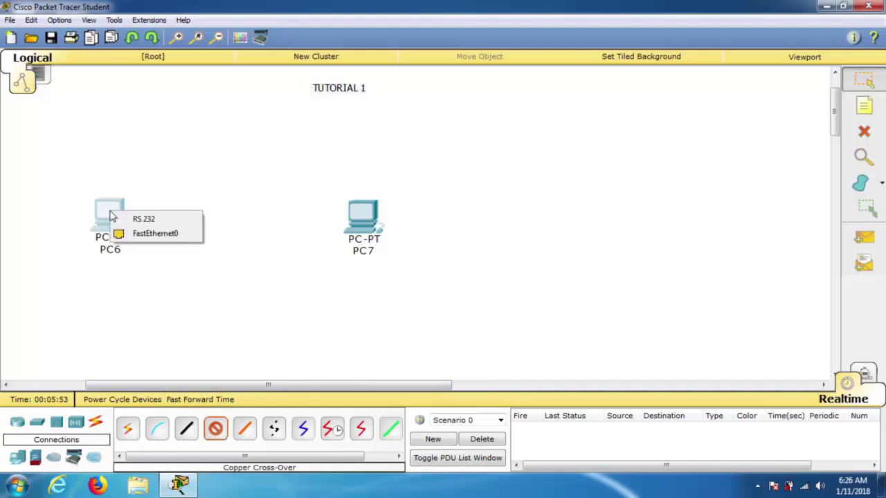
click(146, 238)
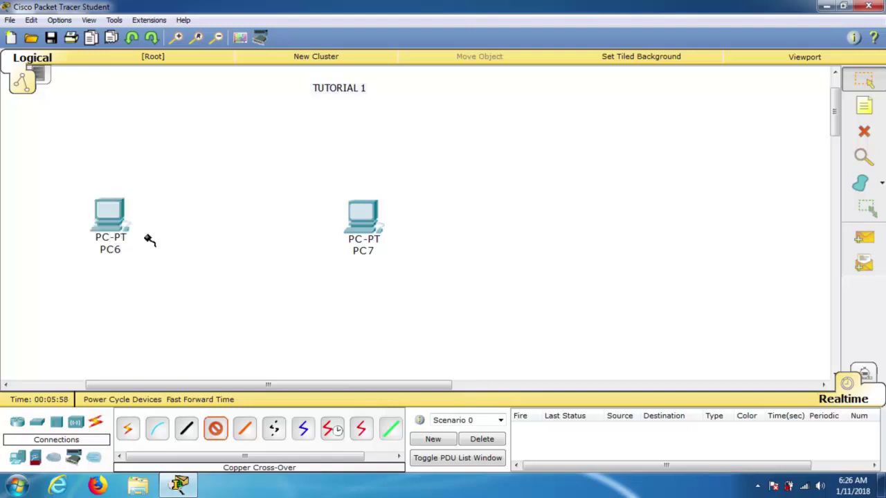
click(367, 215)
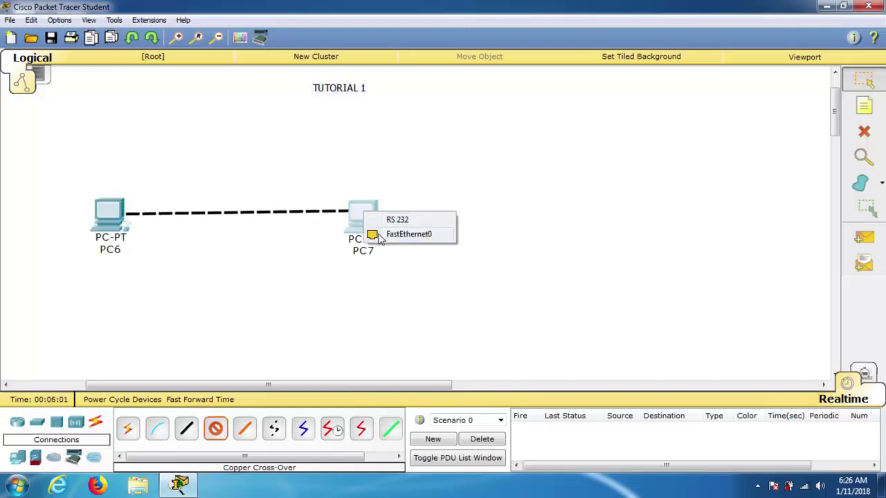
click(378, 235)
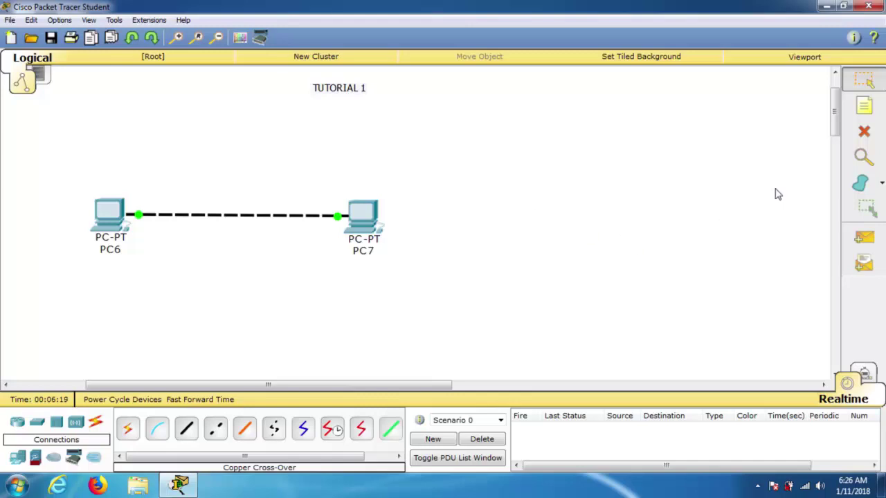
- Draw an unfilled ellipse with a black outline around both connected PCs, moving the drawing palette clear of the title note
click(858, 184)
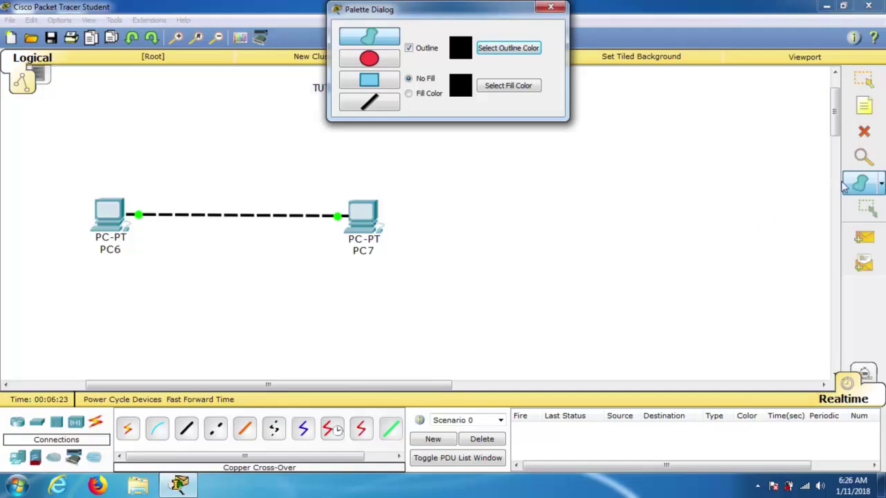
drag(433, 14, 618, 19)
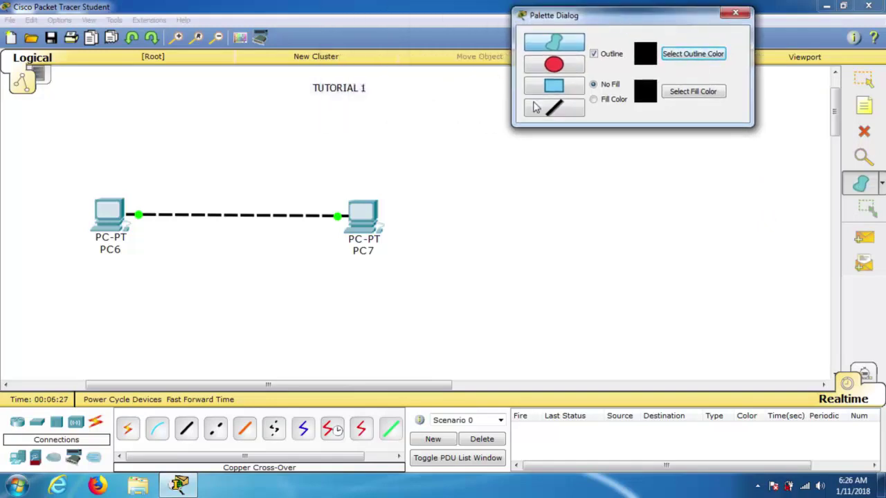
click(560, 67)
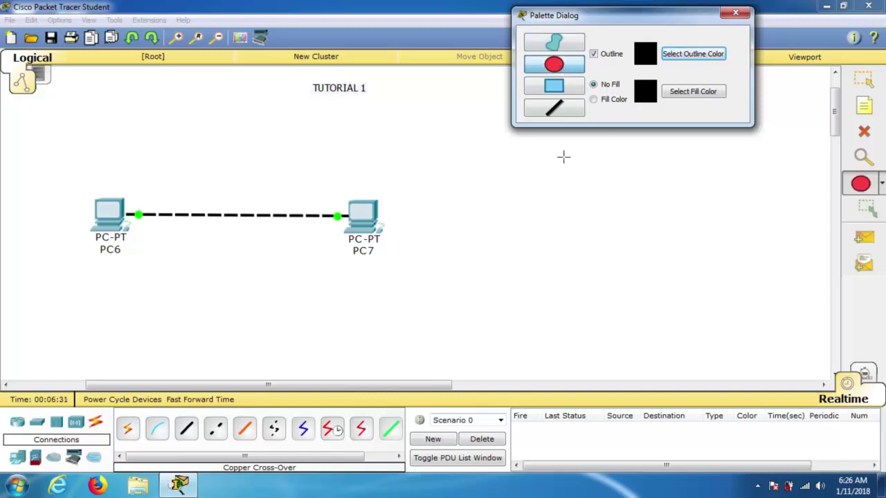
drag(48, 140, 449, 335)
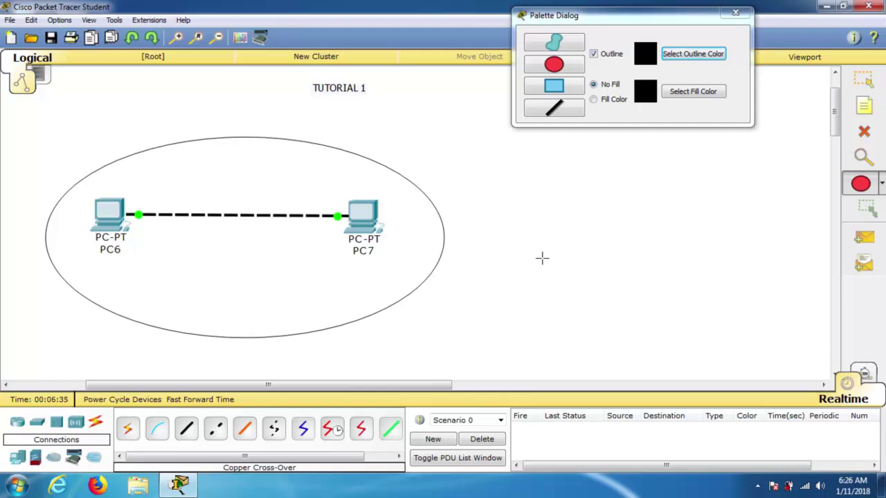
- Enable Fill Color for drawn shapes and set it to light cyan with red 187, green 255 and blue 250
click(604, 105)
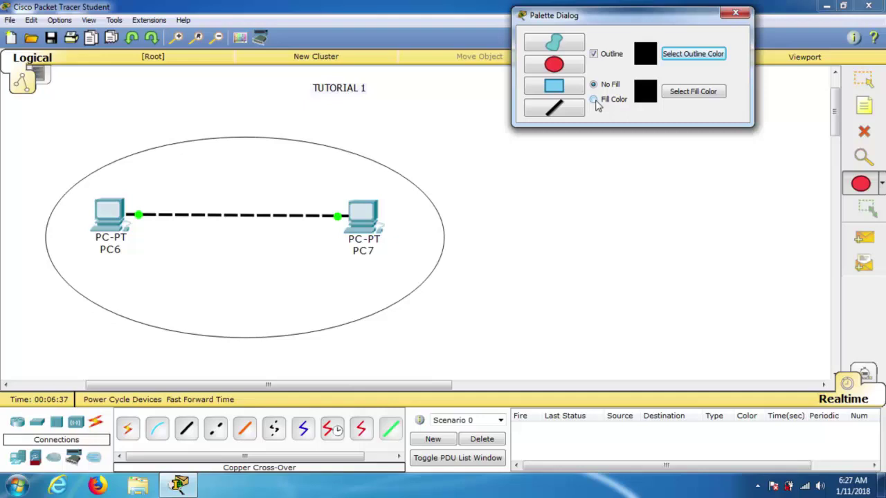
click(594, 100)
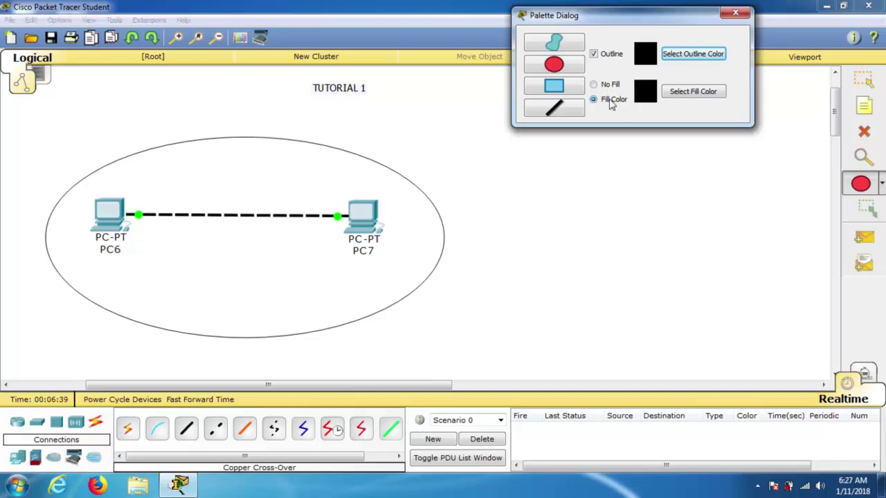
click(675, 97)
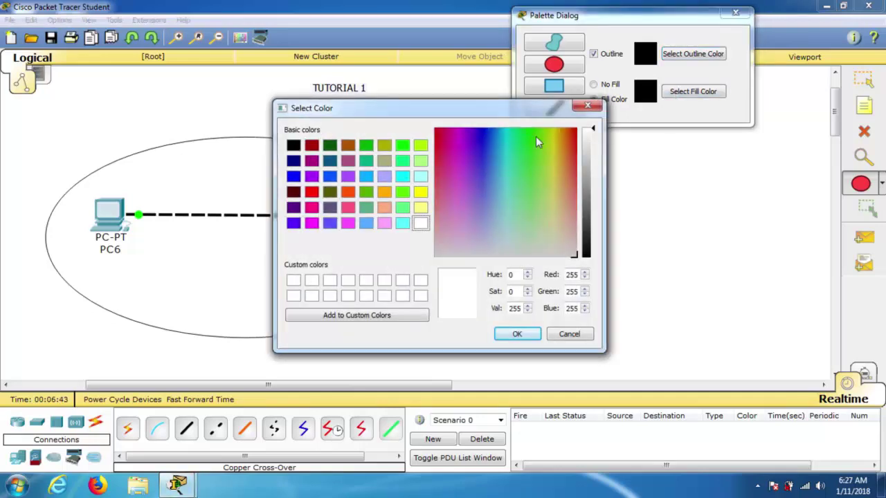
click(507, 131)
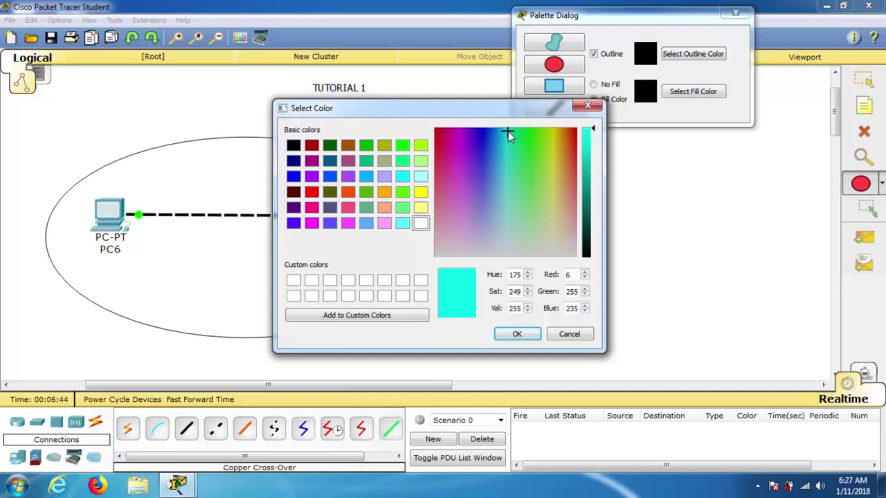
click(508, 222)
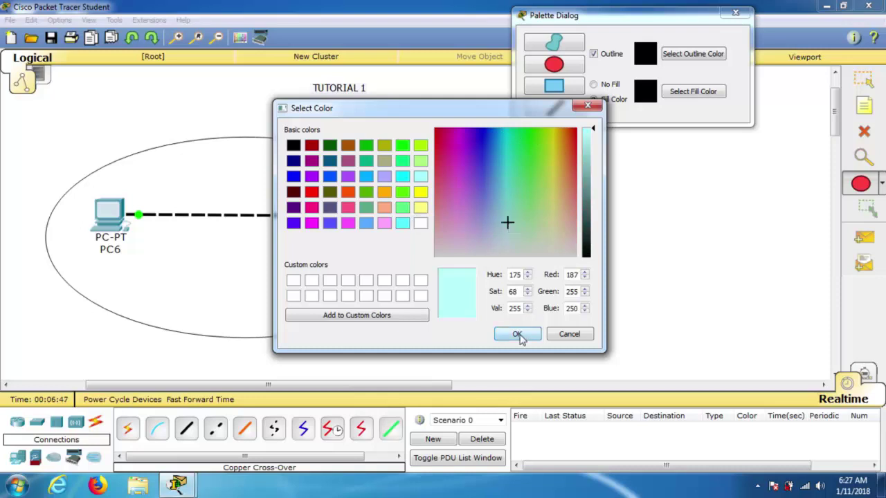
click(519, 336)
- Delete the unfilled ellipse surrounding the two PCs
click(559, 87)
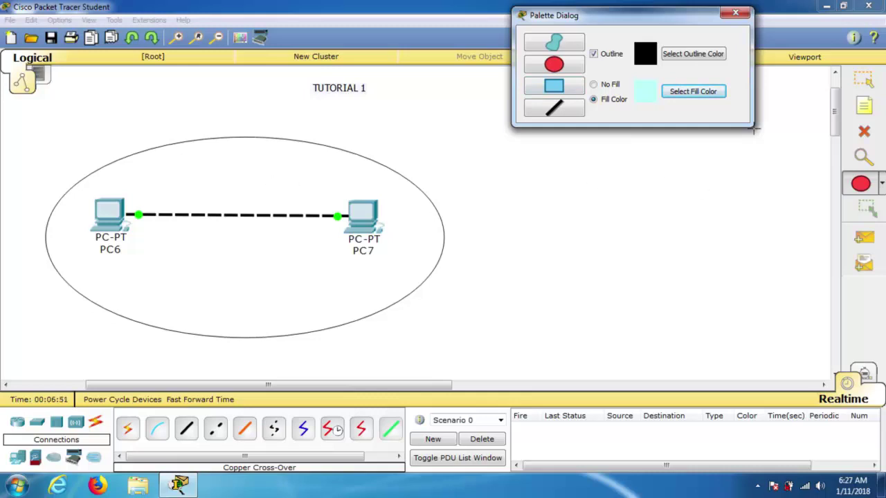
click(864, 131)
click(120, 159)
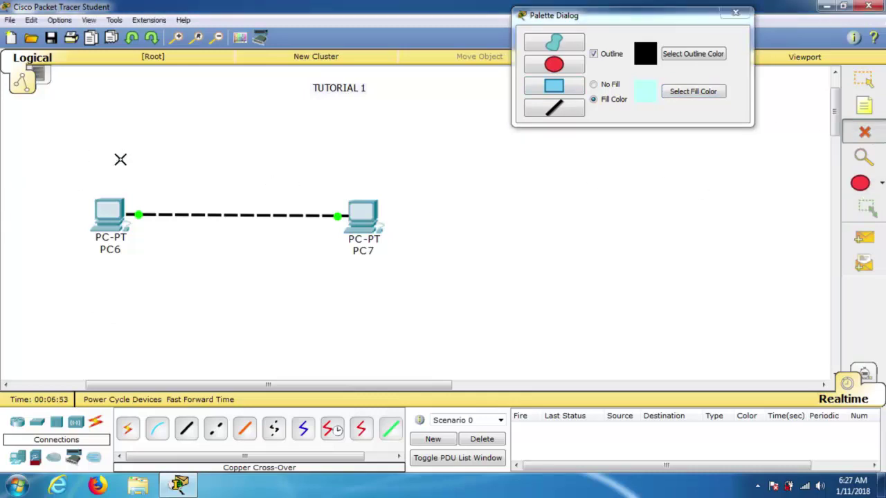
- Draw a wide light-cyan filled ellipse enclosing both PCs and their cable, and close the drawing palette
click(555, 88)
click(557, 66)
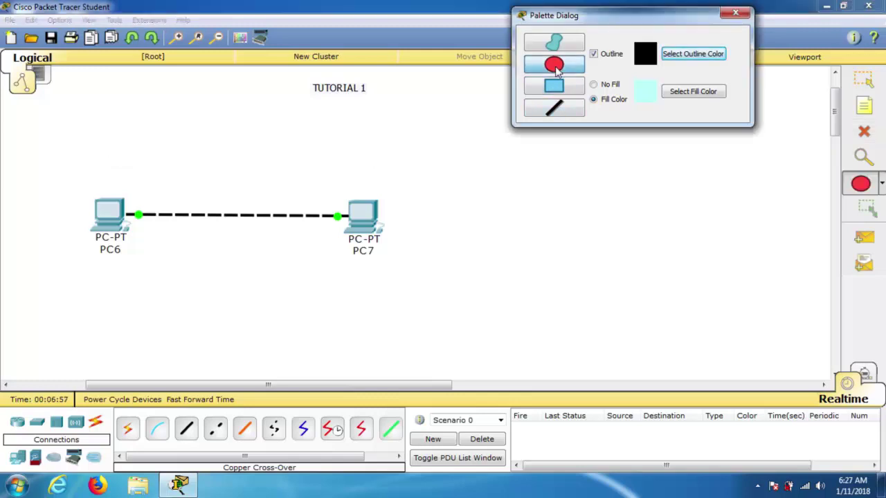
click(39, 149)
drag(39, 149, 513, 336)
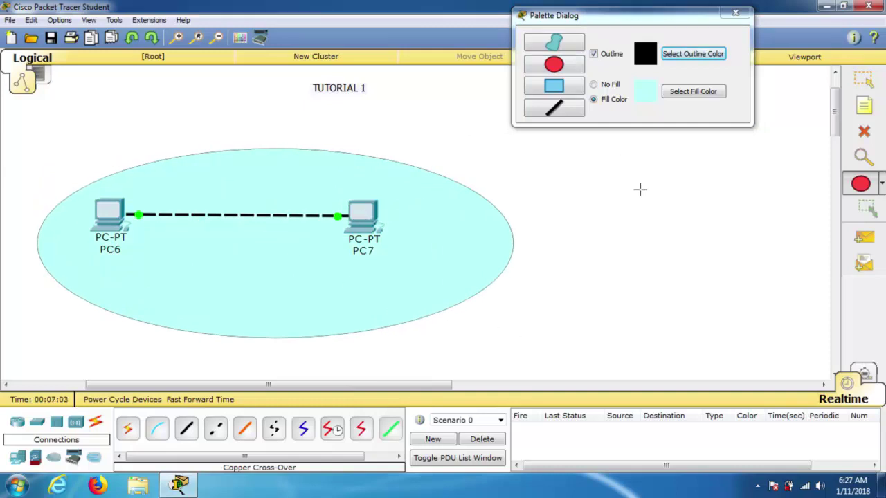
click(739, 14)
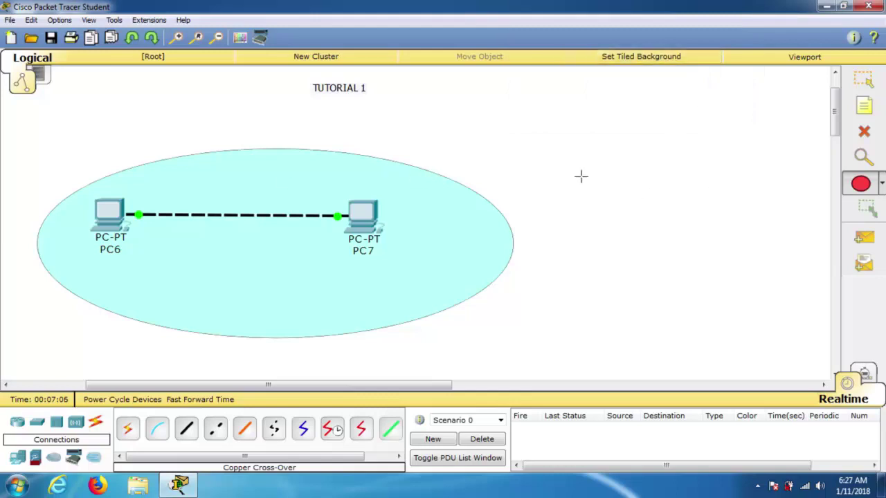
- Move the cyan ellipse slightly up and left so it sits more evenly around the two PCs
click(863, 82)
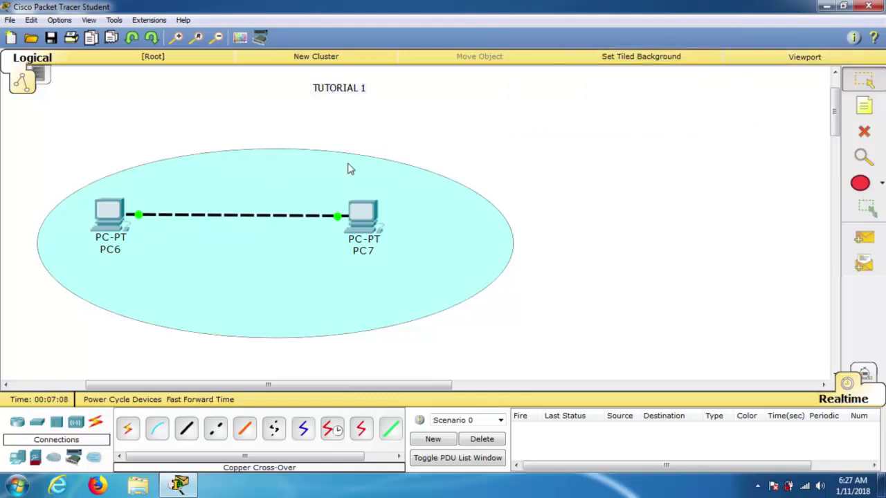
drag(330, 162, 304, 146)
click(732, 143)
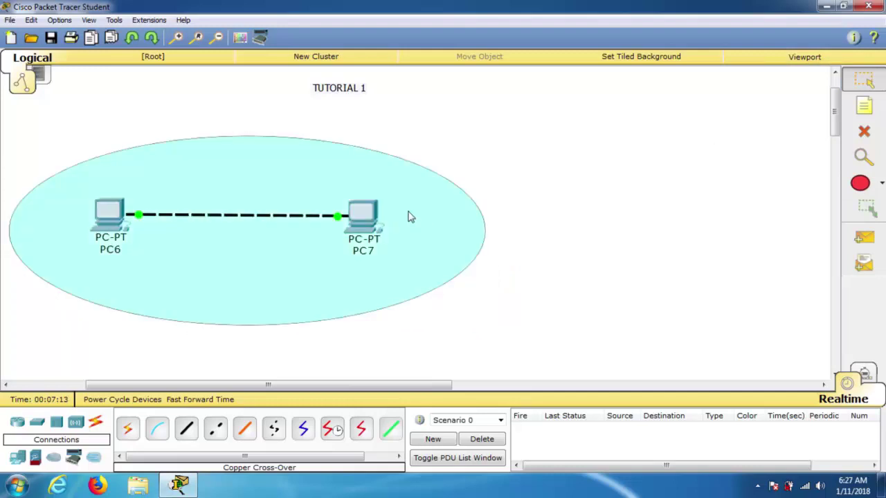
- Place a note below PC6 reading "IP Address 192.168.10.100" with "MAC Address" on a second line
click(864, 108)
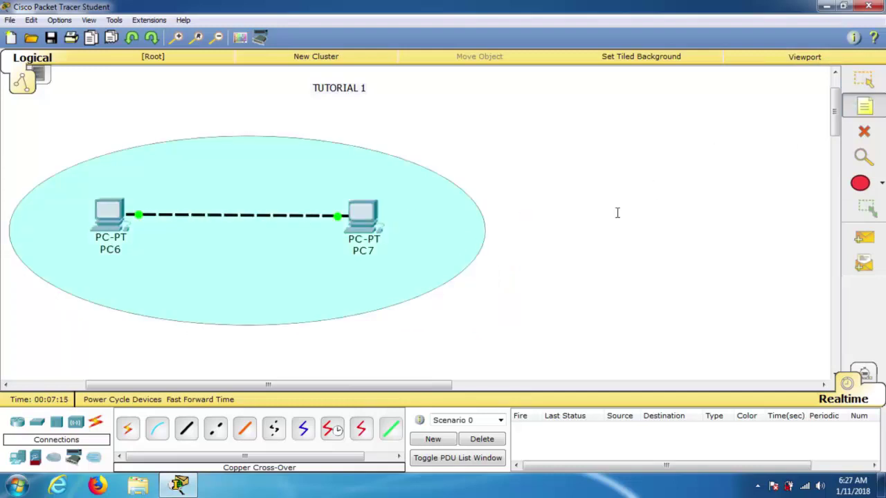
click(87, 272)
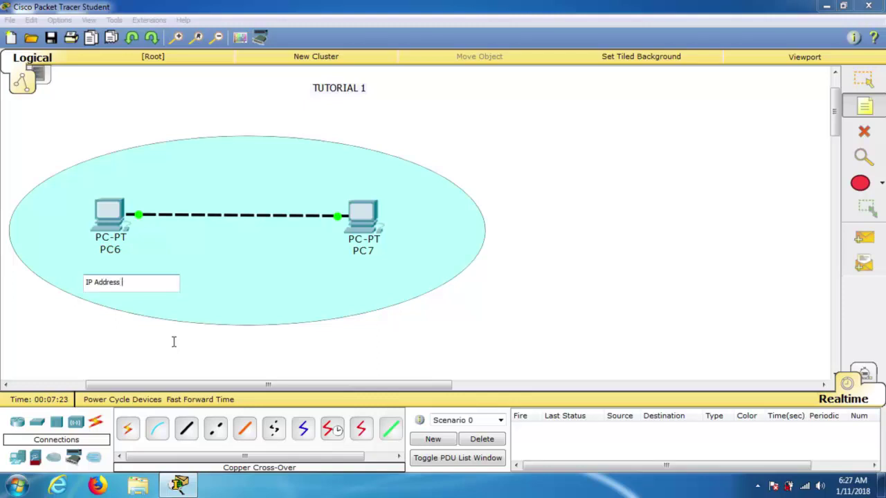
text(IP Address 192.168.10.100)
key(Return)
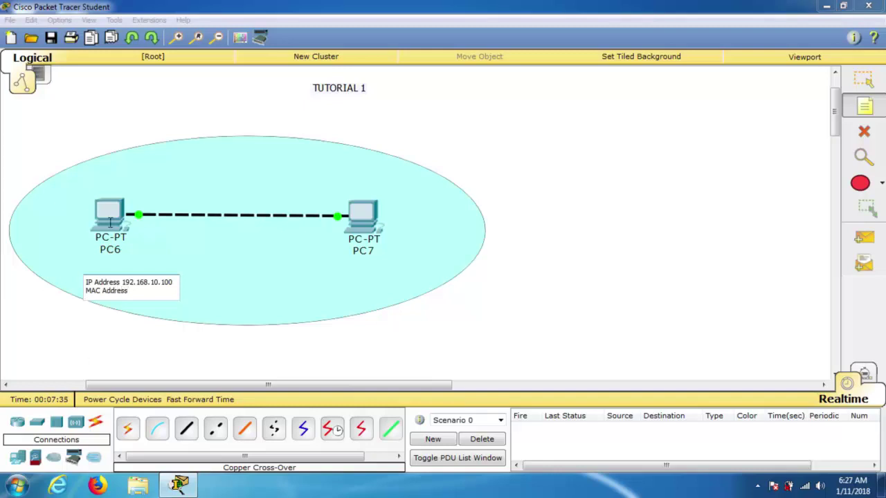
click(863, 79)
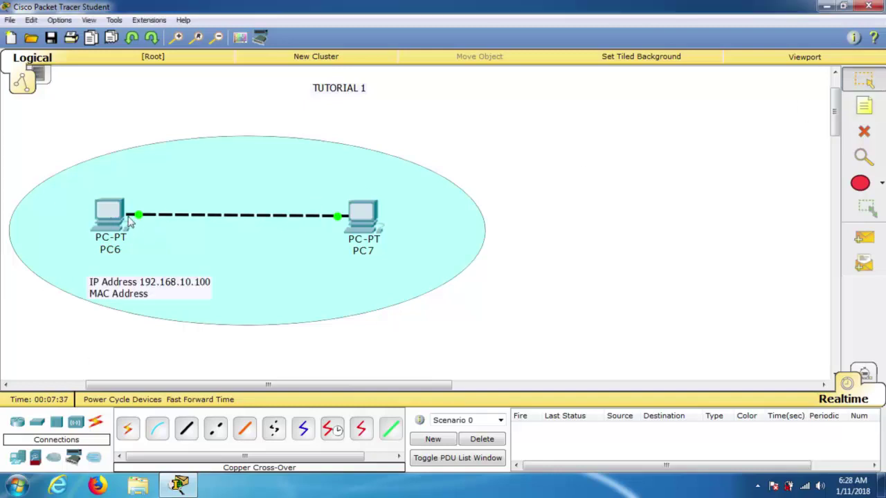
- Copy the MAC address of PC6's FastEthernet0 interface from its configuration and close the device window
click(118, 218)
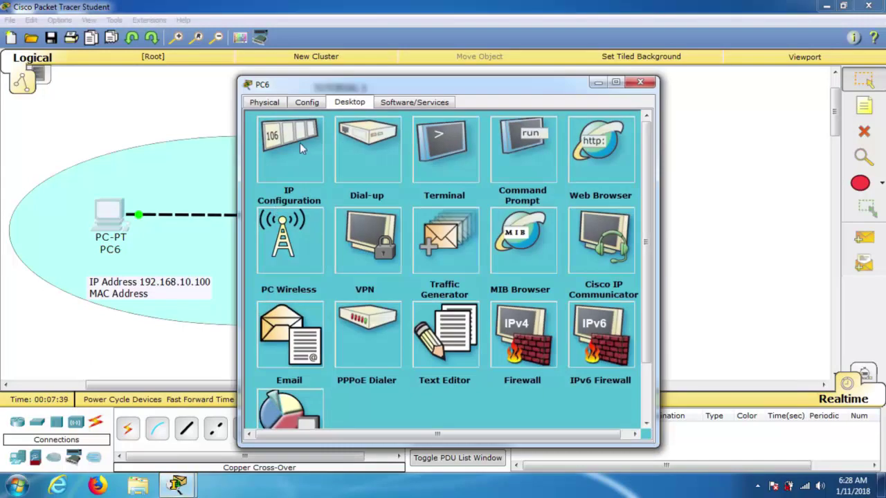
click(305, 110)
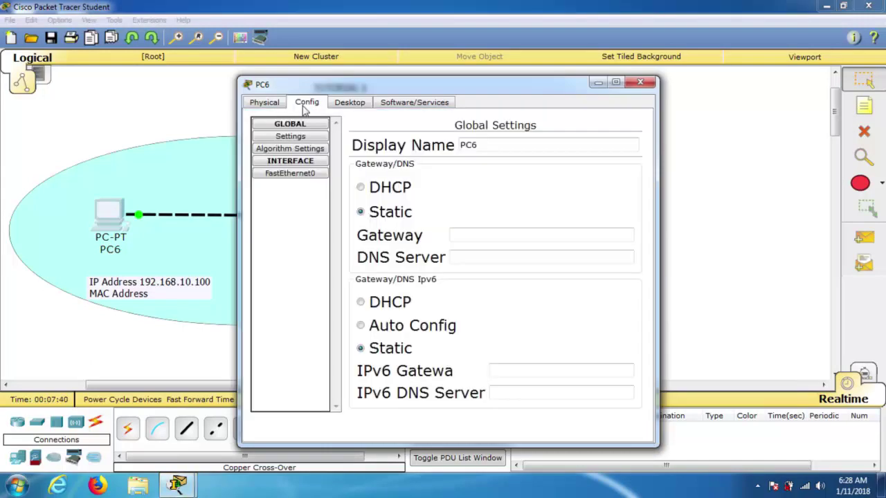
click(291, 175)
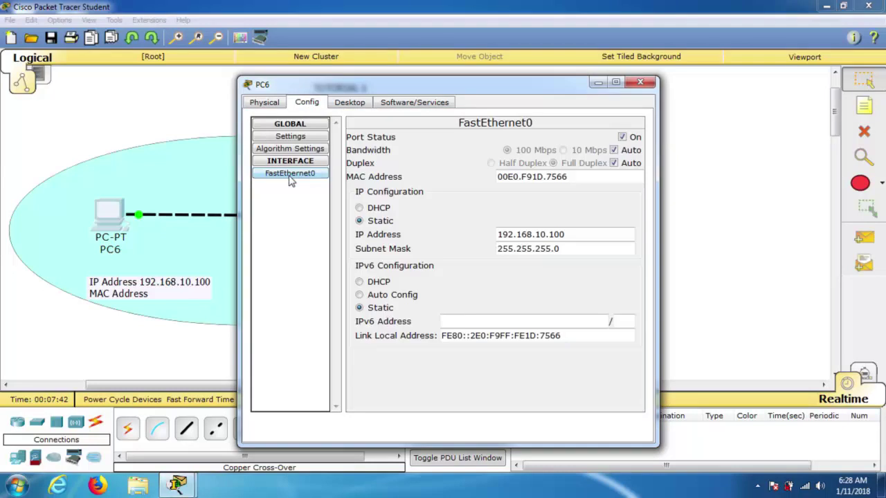
drag(581, 176, 485, 187)
key(ctrl+c)
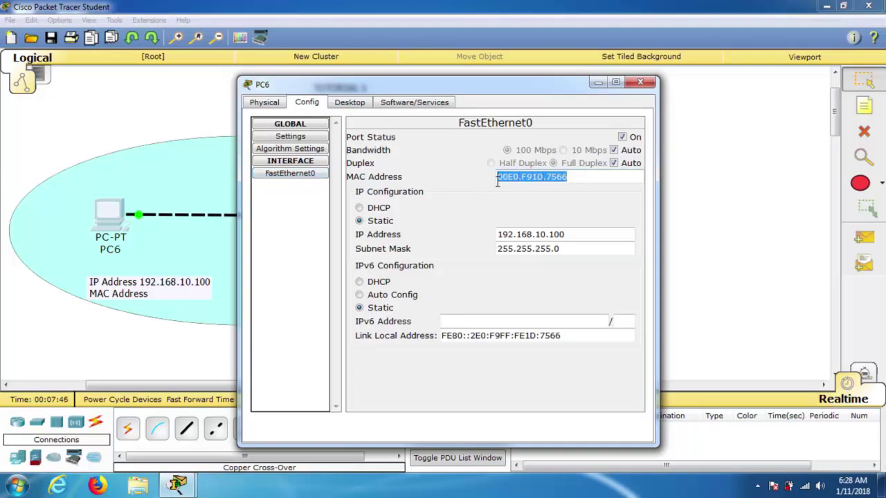
click(640, 83)
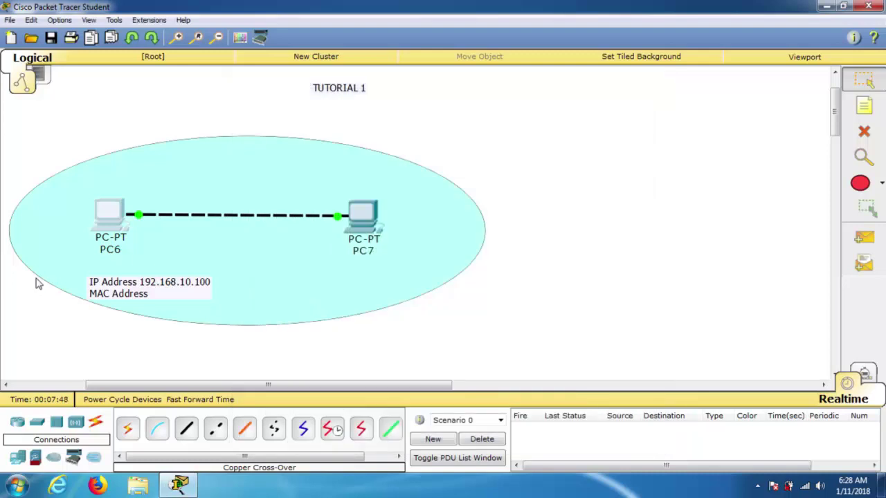
- Add the MAC address 00E0.F91D.7566 to PC6's note and move the note directly beneath the PC6 label
double_click(136, 294)
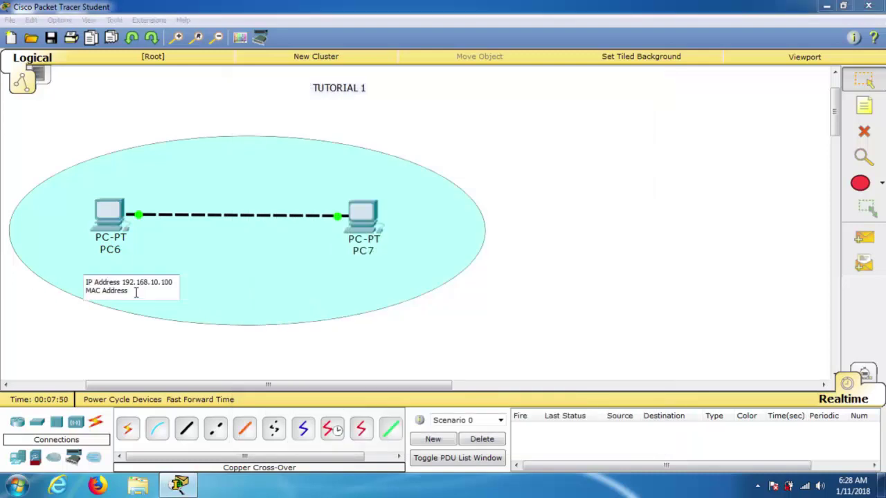
key(ctrl+v)
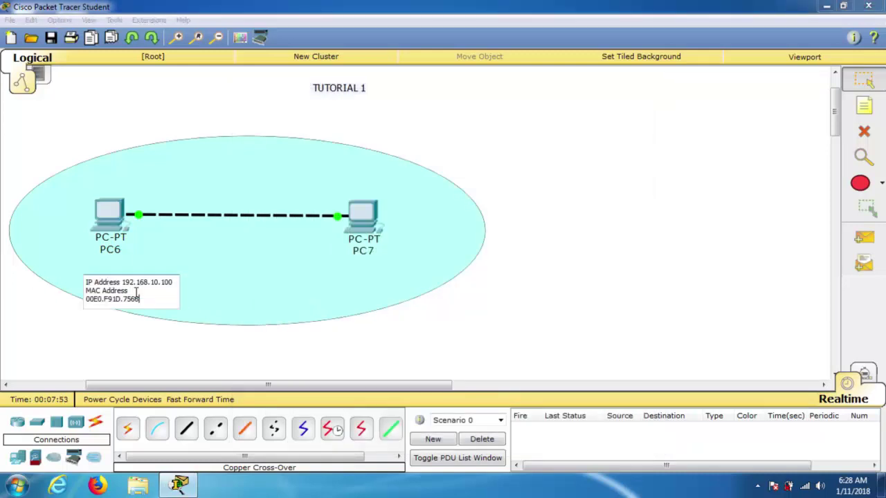
click(217, 289)
double_click(216, 287)
click(874, 79)
drag(146, 290, 100, 272)
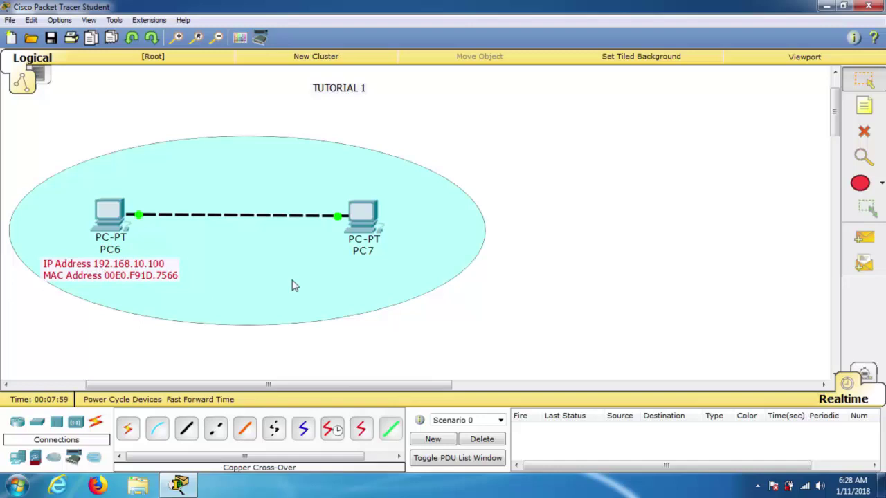
- Create a note near PC7 reading "IP Address 192.168.10.101" with "MAC Address" on a second line
click(313, 283)
click(313, 283)
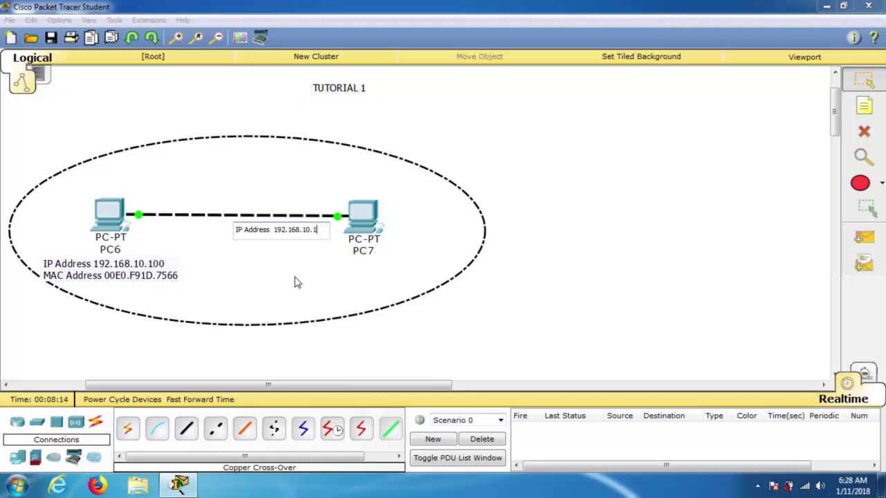
key(Return)
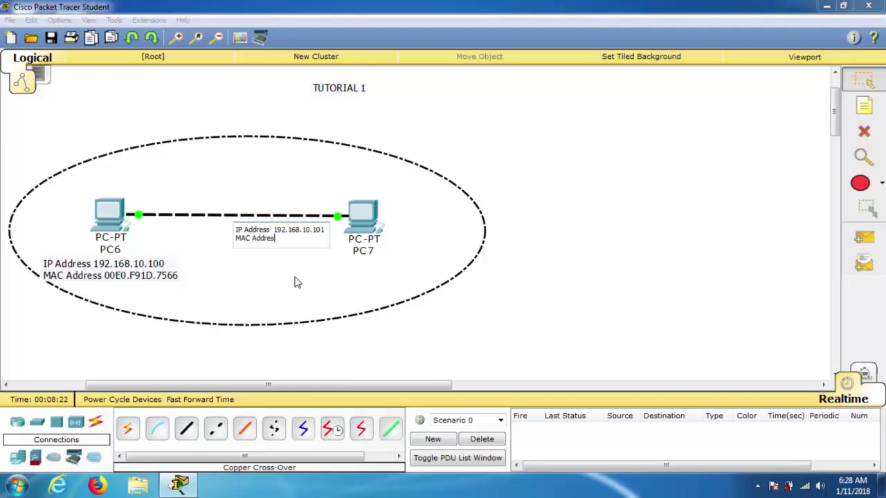
- Copy the MAC address of PC7's FastEthernet0 interface from its configuration and close the device window
click(372, 216)
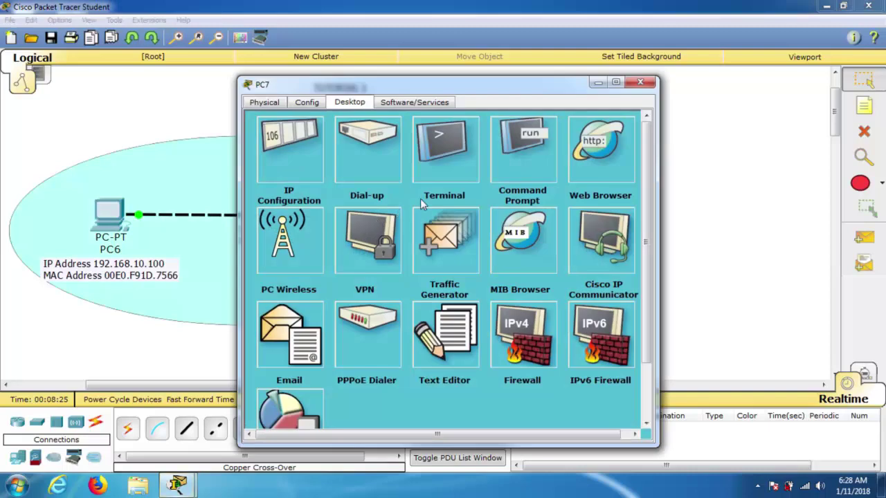
click(311, 105)
click(297, 174)
drag(572, 178, 454, 189)
key(ctrl+c)
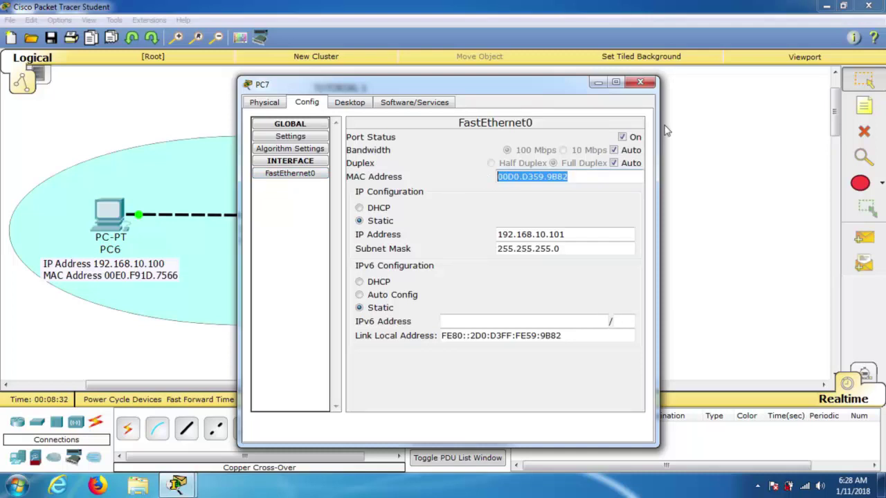
click(640, 83)
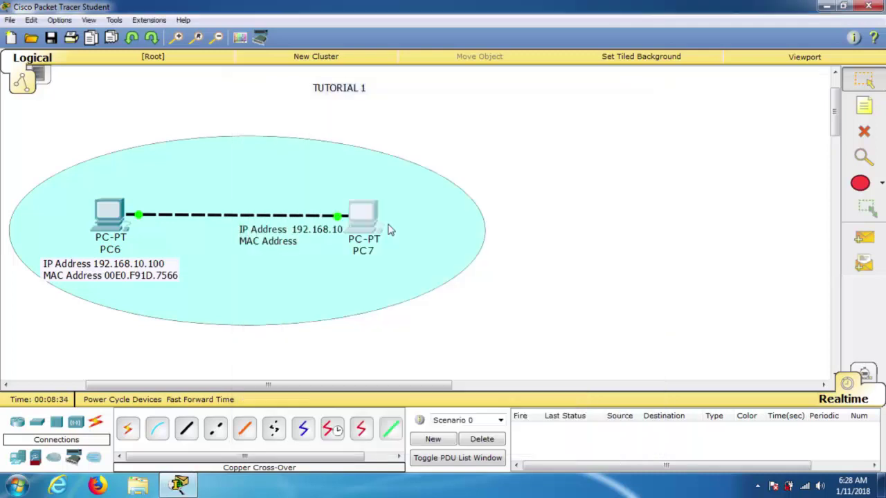
- Add the MAC address 00D0.D359.9B82 to PC7's note and move the note directly beneath the PC7 label
double_click(297, 245)
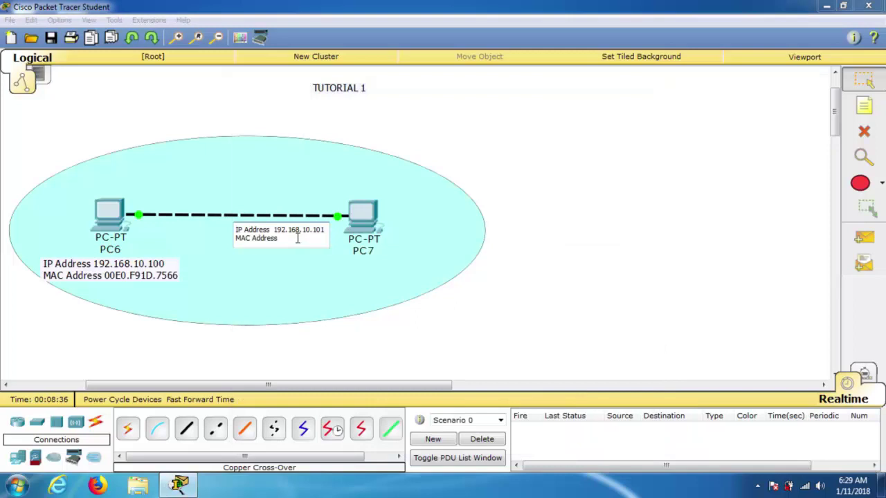
key(ctrl+v)
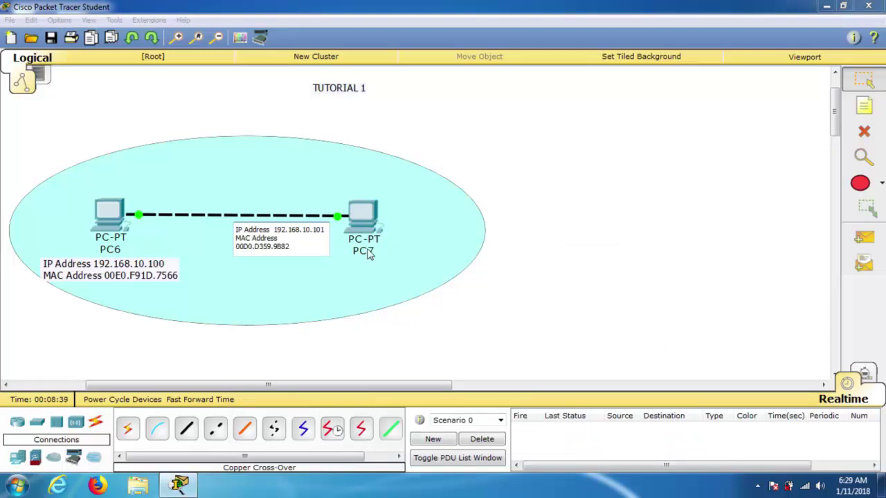
click(866, 81)
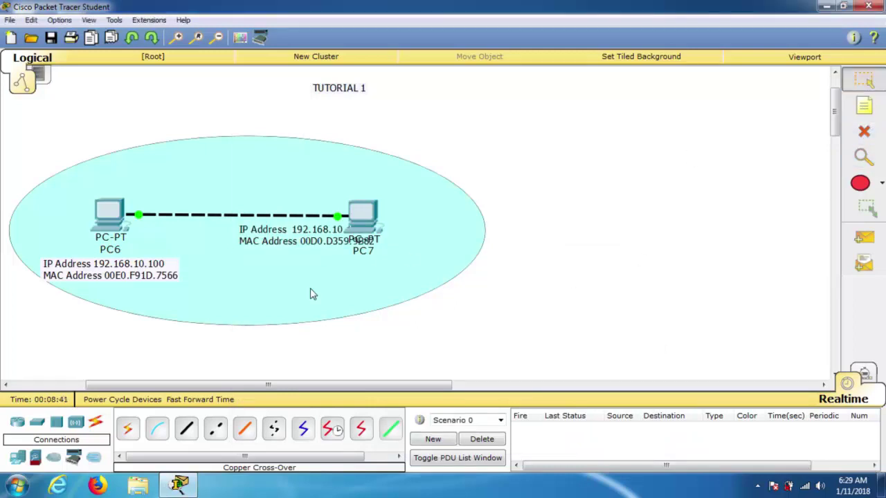
drag(319, 239, 366, 269)
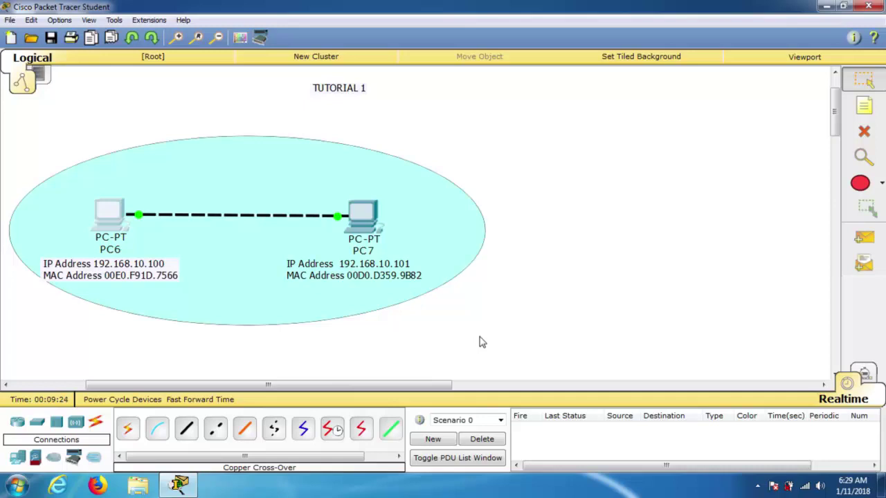
- Place a note reading "Ping Command" in the empty area to the right of the ellipse
click(864, 105)
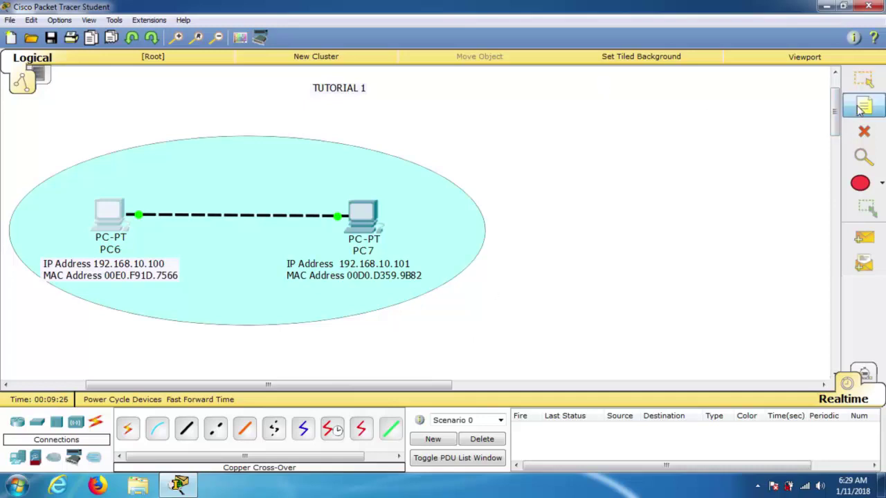
click(638, 173)
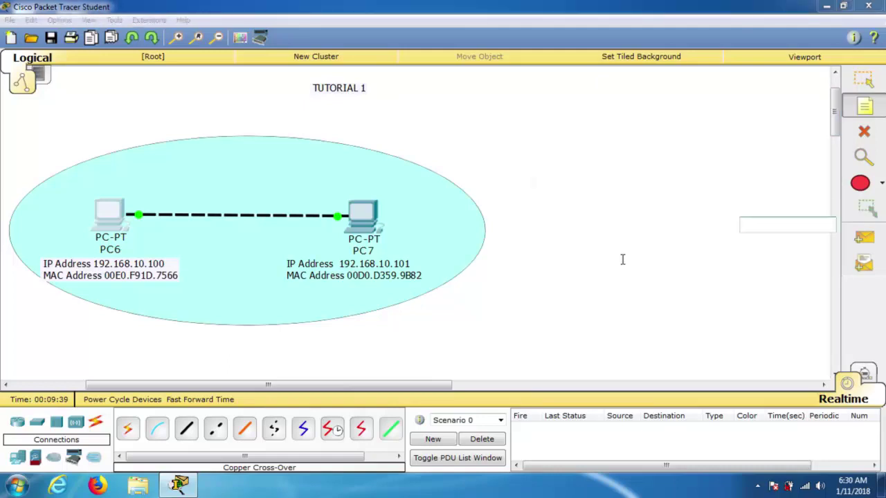
text(P)
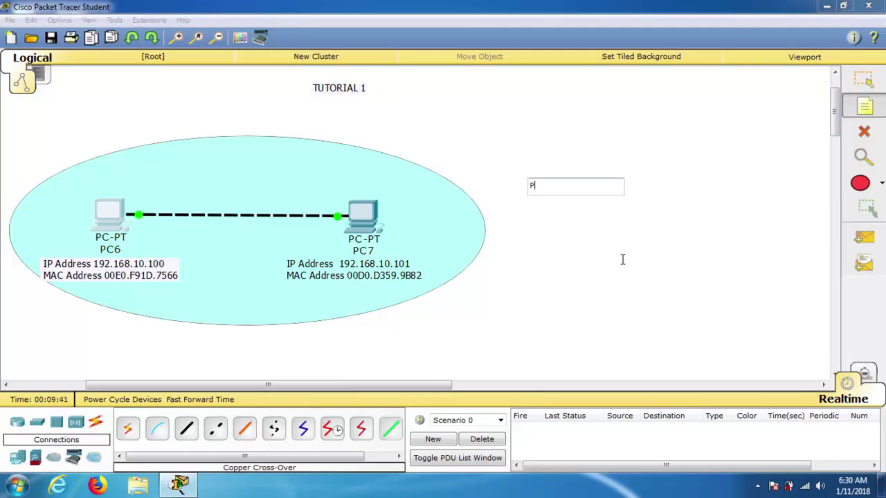
text(ing Command)
click(610, 262)
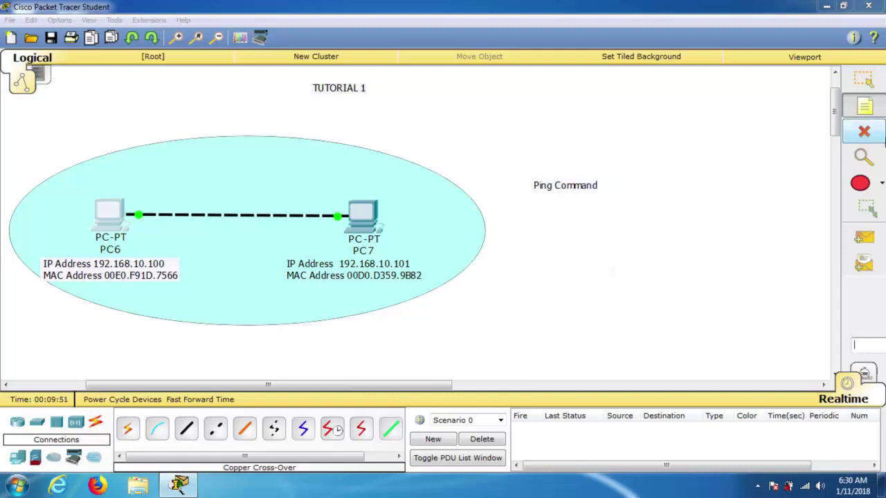
- Add a note reading "Real Time Method" below the "Ping Command" note
click(864, 105)
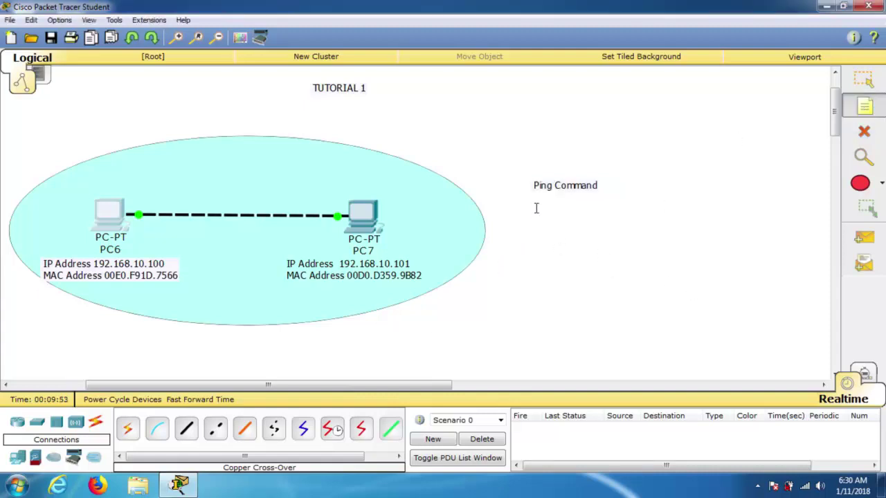
click(748, 291)
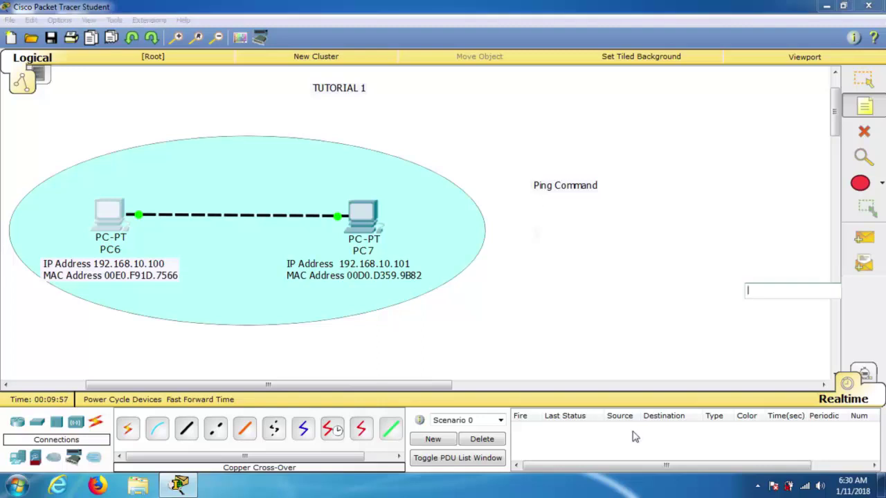
text(Re)
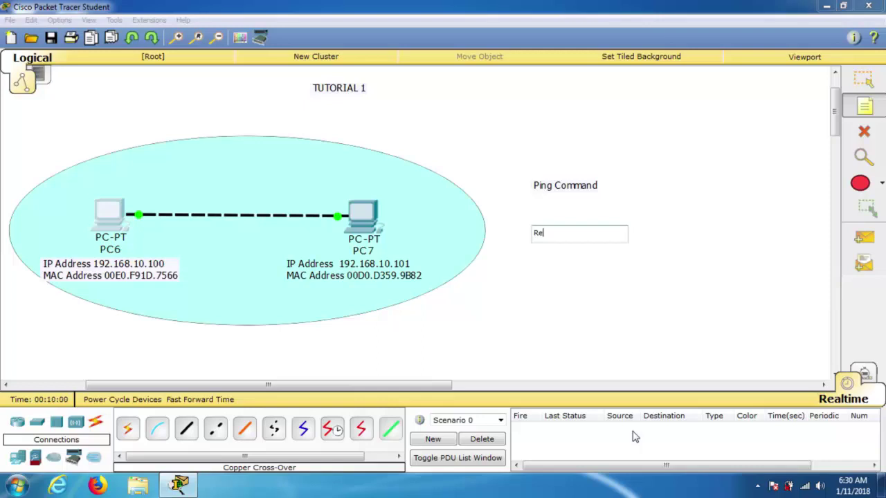
text(al Time Method)
- Add a note reading "Simulation Mode" below the "Real Time Method" note
click(544, 270)
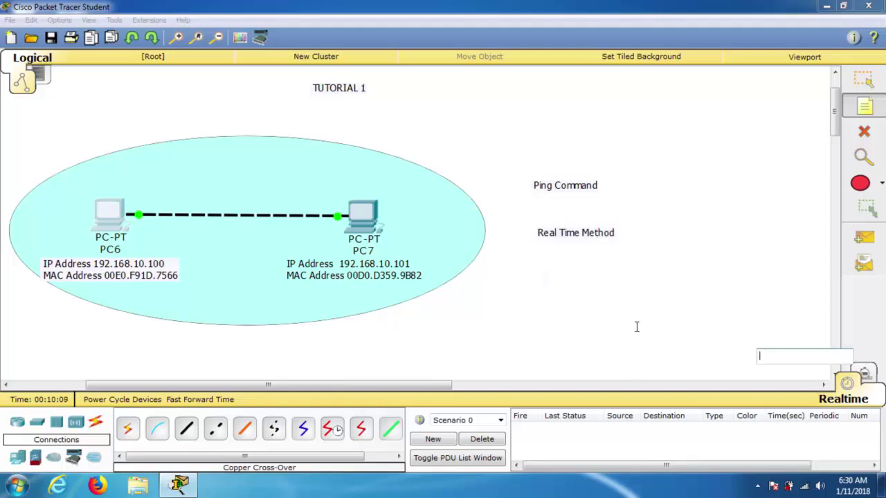
text(s)
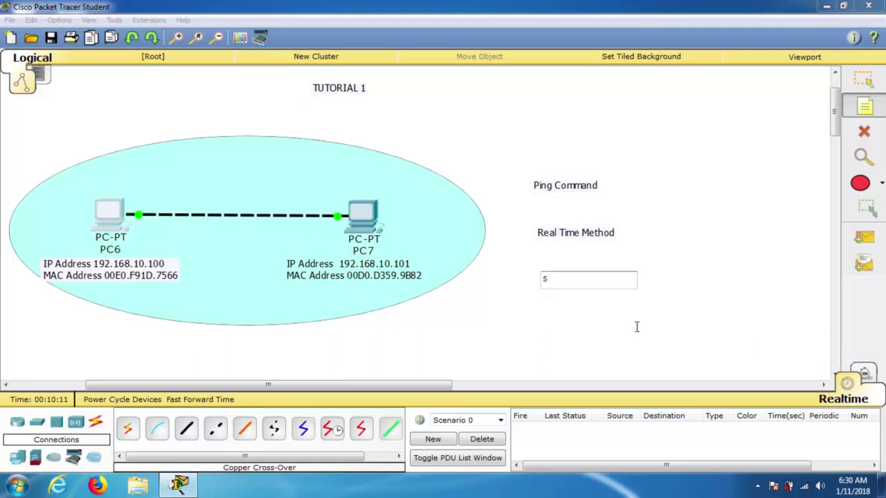
text(imulation Mode)
click(725, 196)
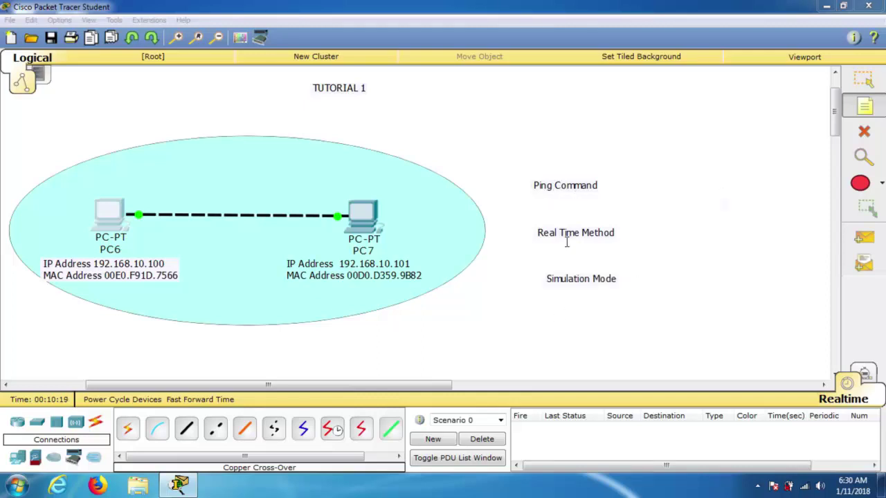
- Ping 192.168.10.101 from PC6's command prompt
click(861, 81)
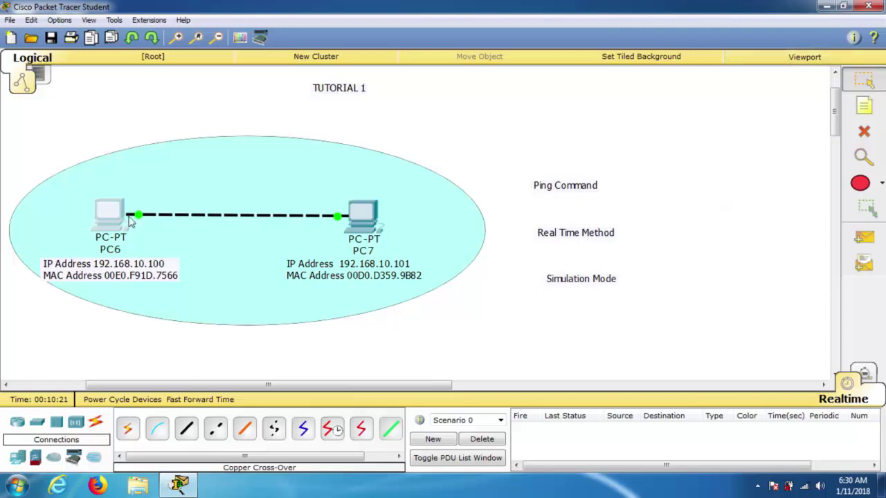
click(109, 216)
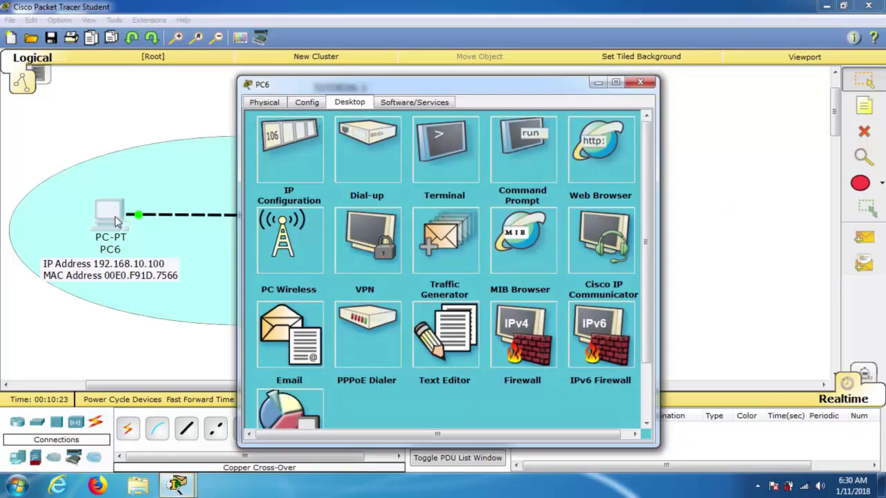
click(518, 157)
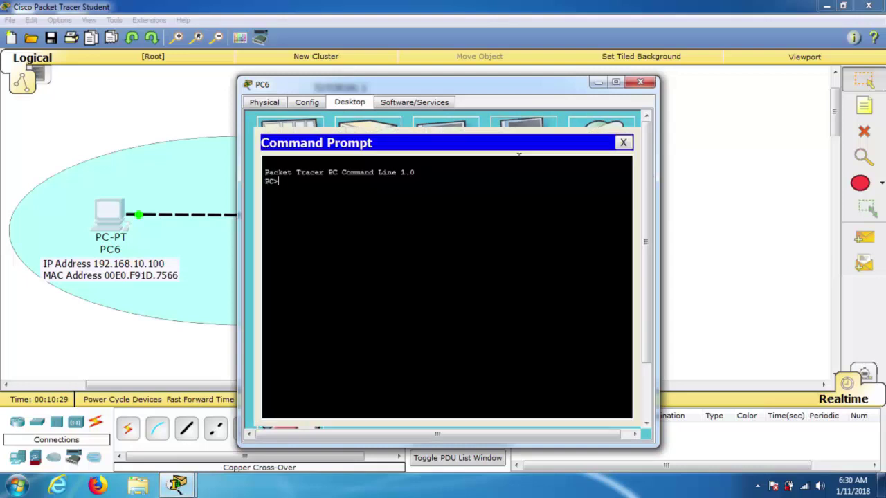
text(ping 192.168.10)
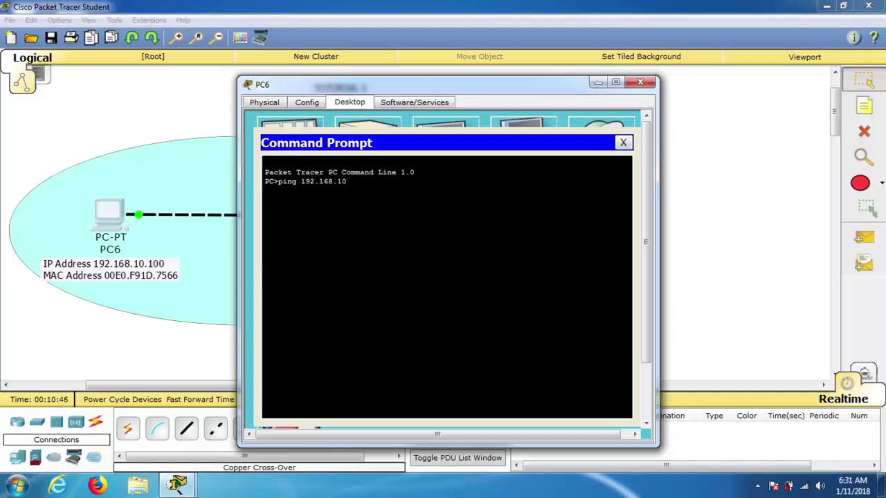
text(.101)
key(Return)
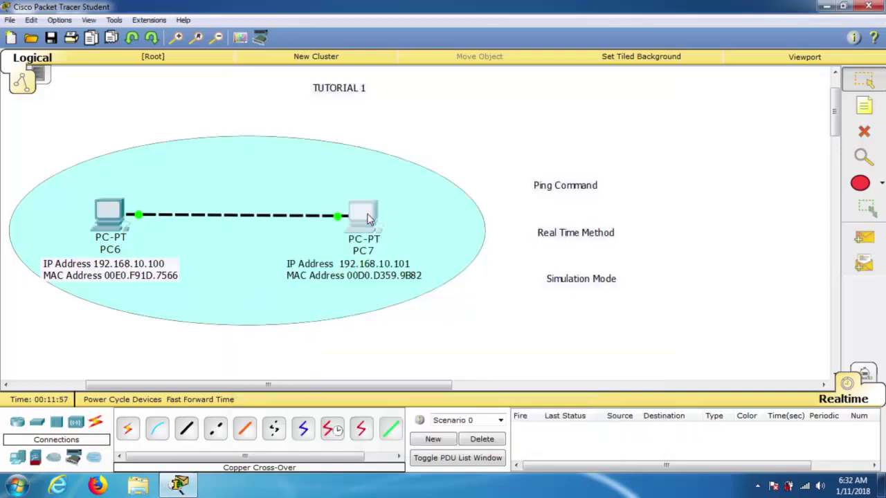
- Ping 192.168.10.100 from PC7's command prompt and close the PC7 window
click(369, 218)
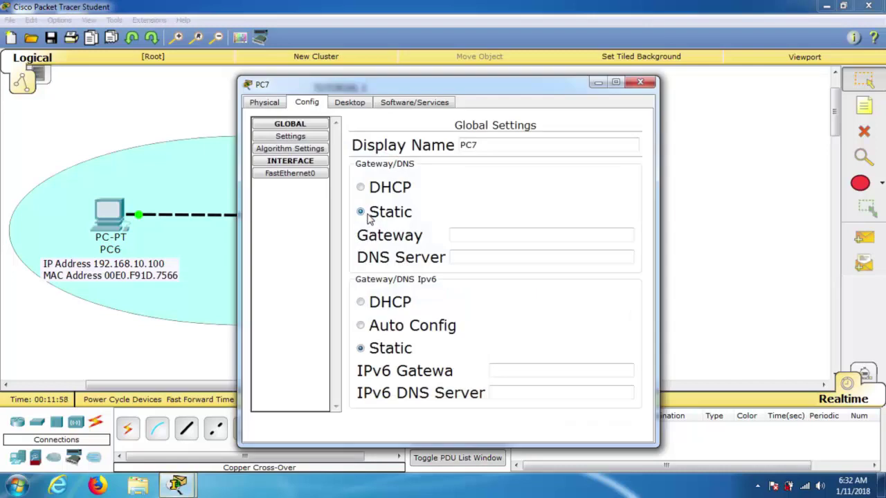
click(350, 102)
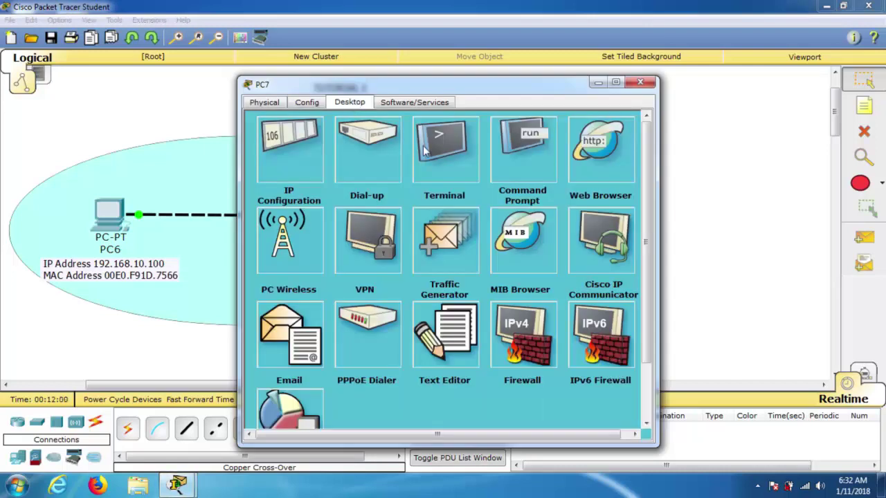
click(523, 154)
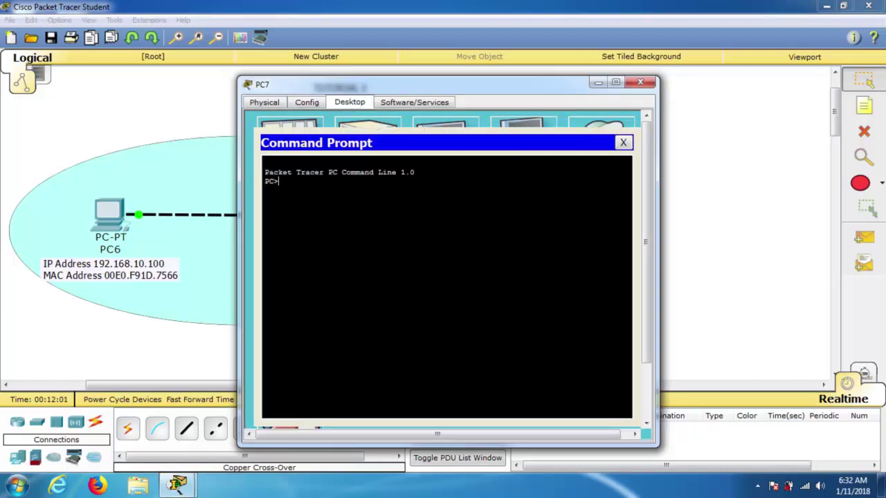
text(ping 192.168.10.100)
key(Return)
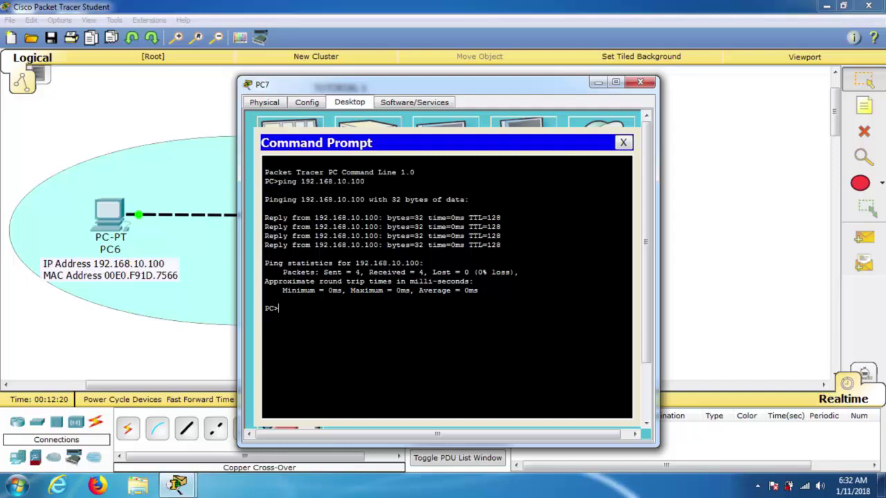
click(639, 82)
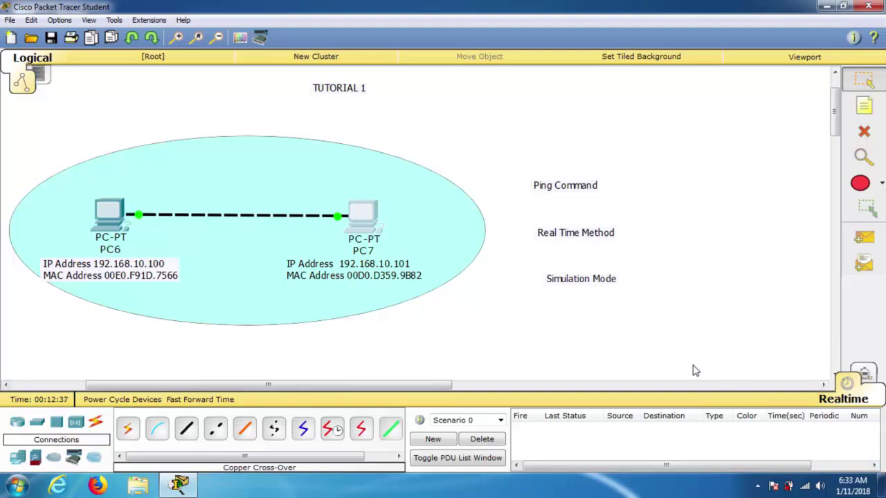
- Send a simple PDU from PC6 to PC7 in real time, check its entry, and delete the scenario
click(866, 243)
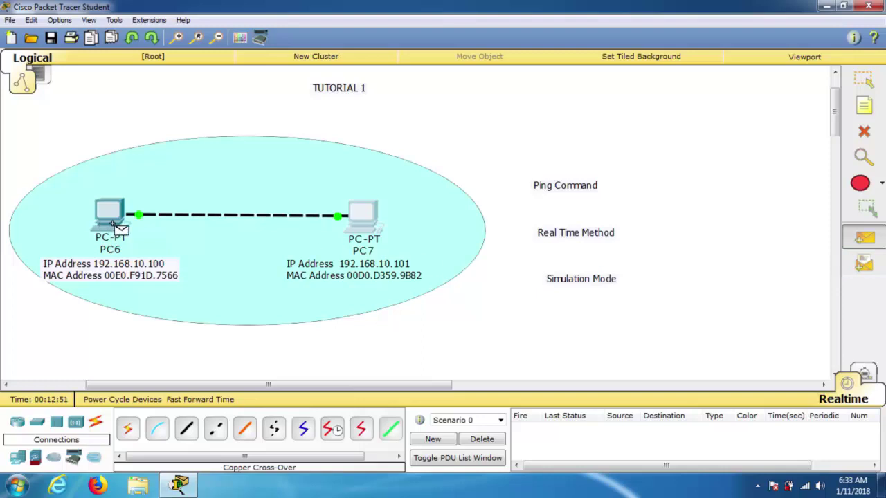
click(109, 211)
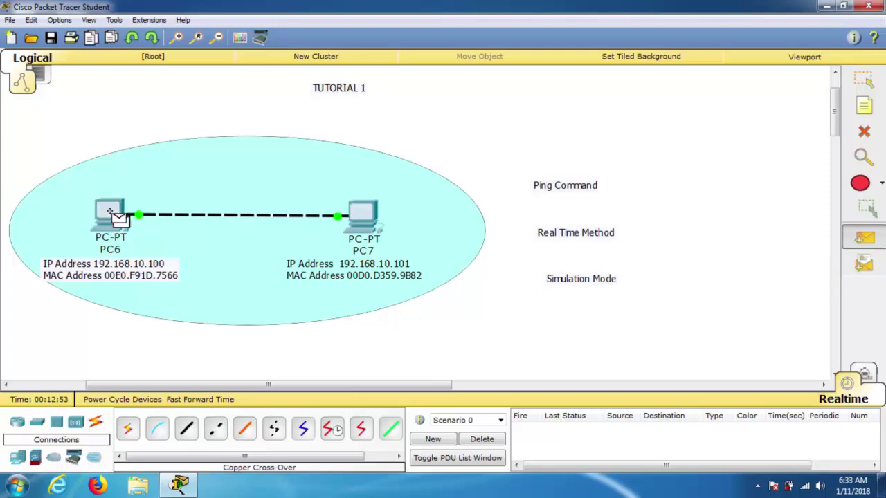
click(353, 214)
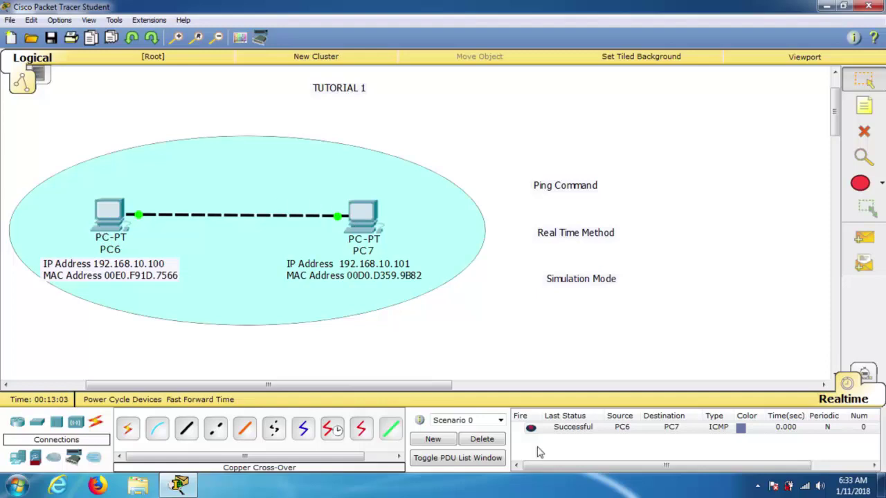
click(568, 430)
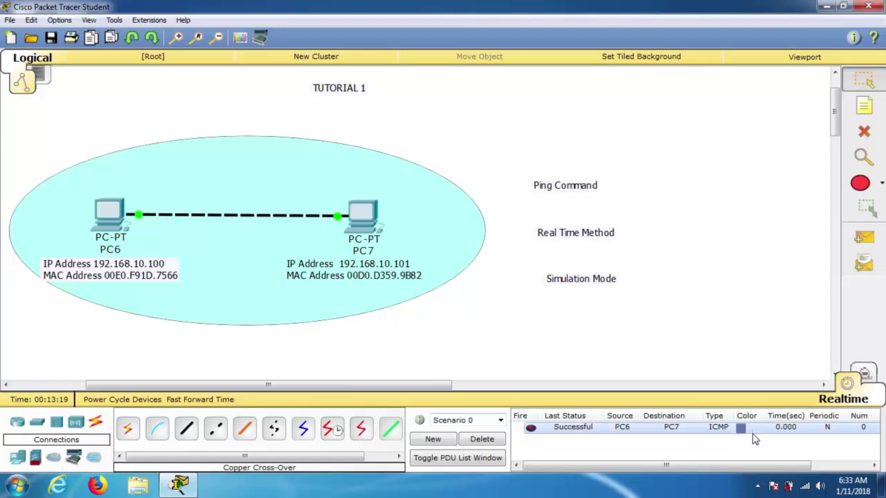
click(482, 439)
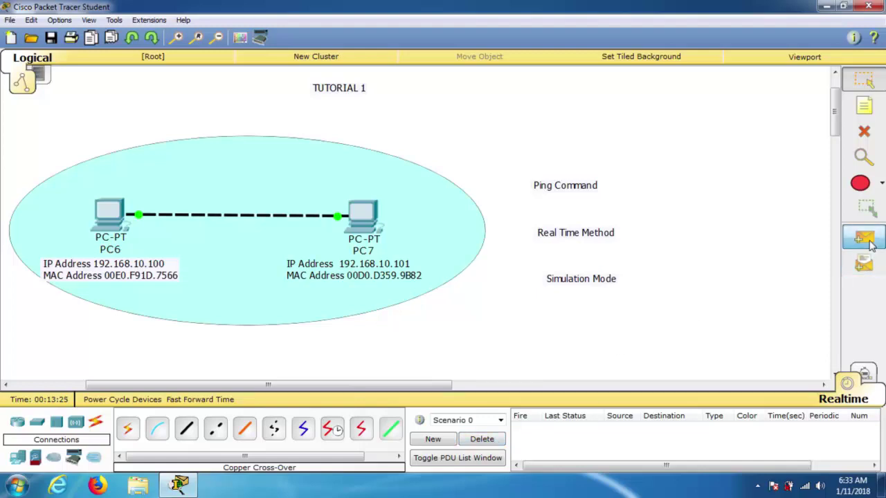
- Send a simple PDU from PC7 to PC6 in real time and delete the scenario
click(870, 244)
click(365, 209)
click(114, 216)
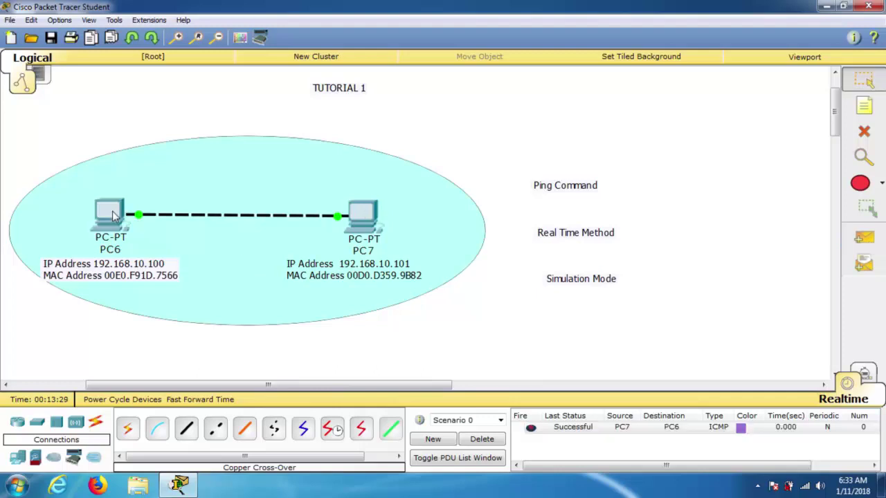
click(479, 441)
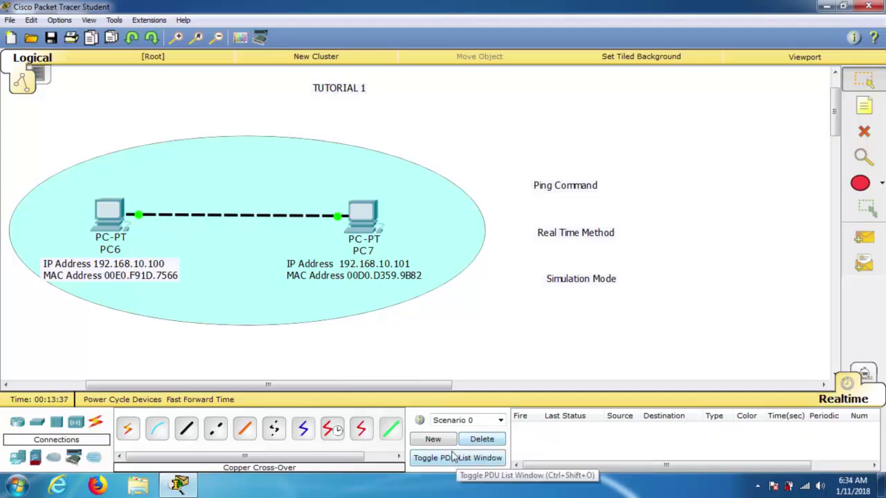
- Switch to simulation mode and limit the visible events to ICMP only
click(863, 374)
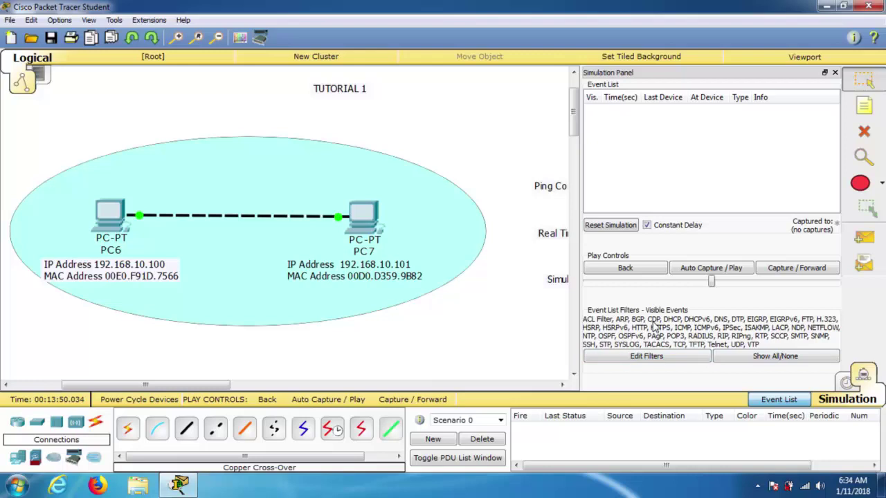
click(771, 360)
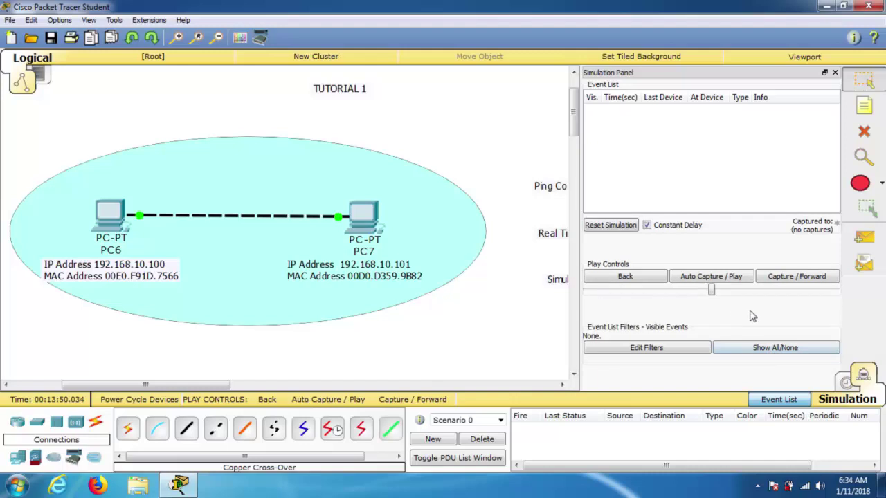
click(655, 351)
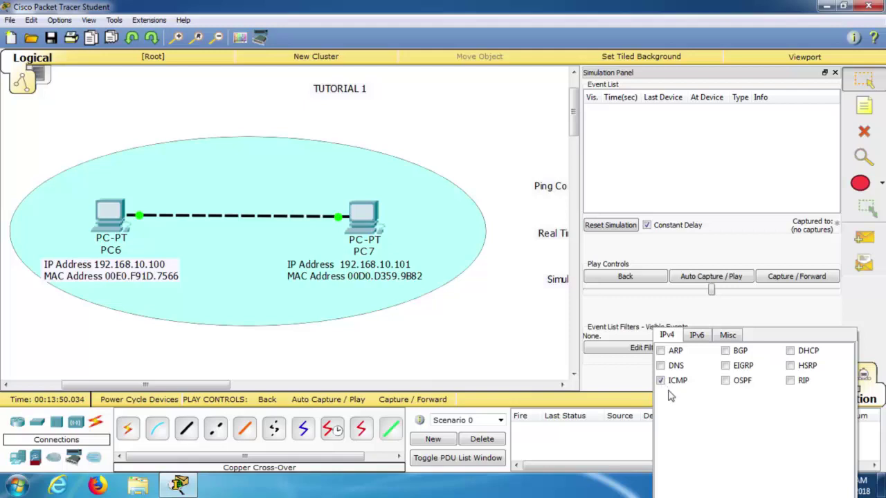
click(626, 310)
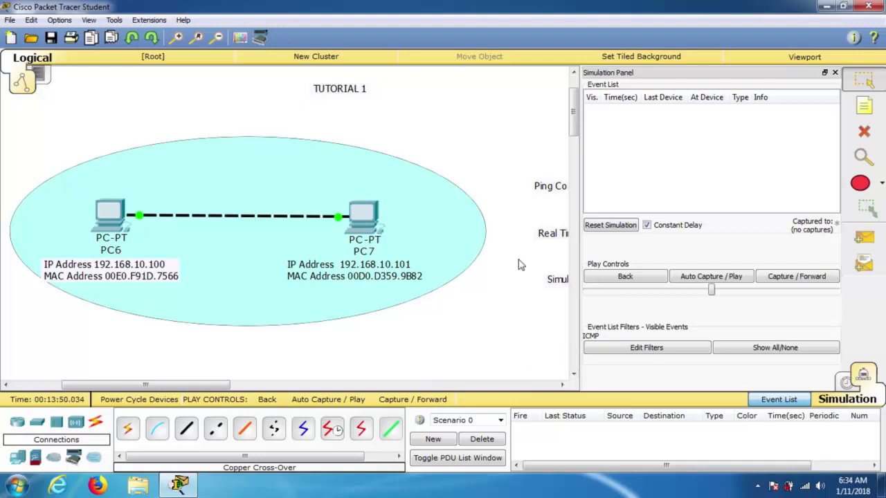
- Create a simple PDU from PC6 to PC7 and advance the simulation by one capture
click(862, 239)
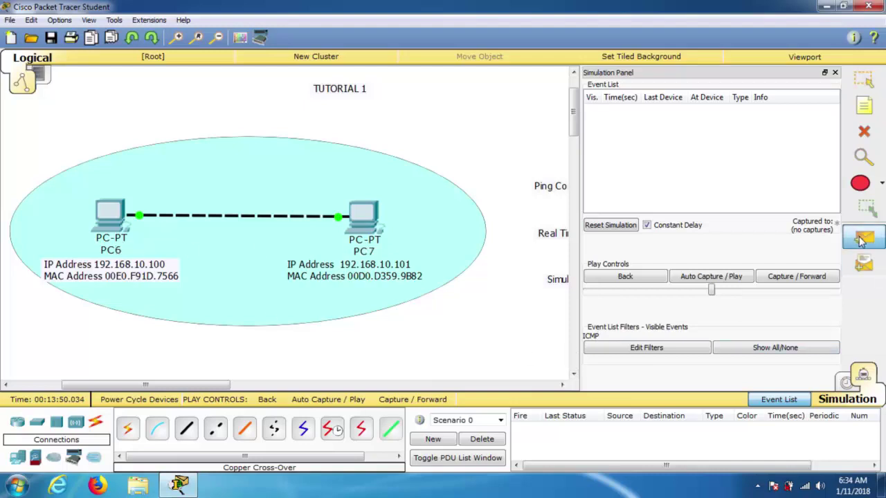
click(109, 212)
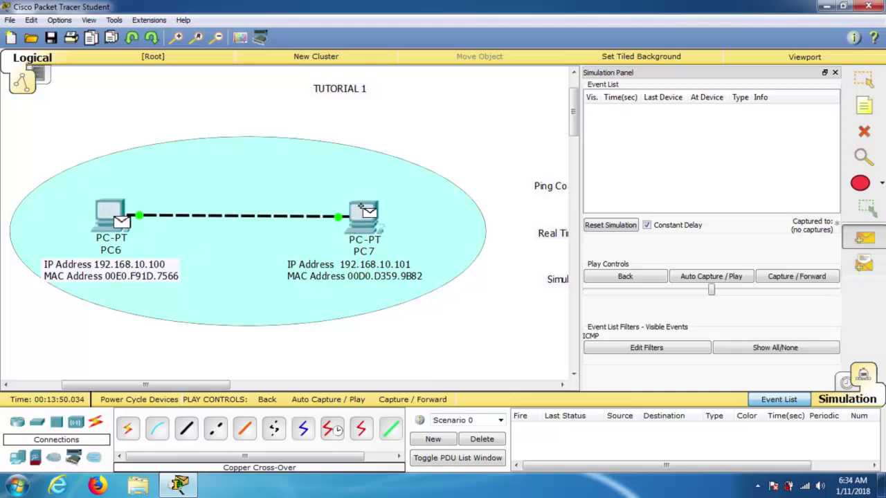
click(361, 209)
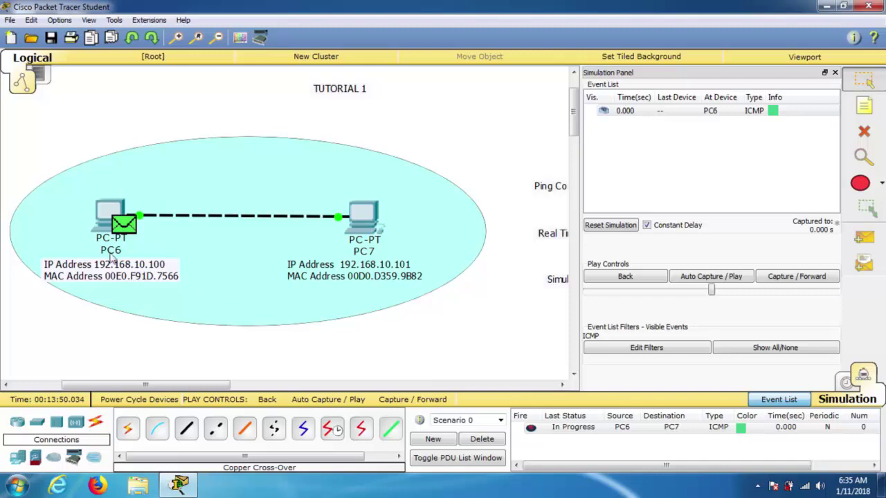
click(802, 281)
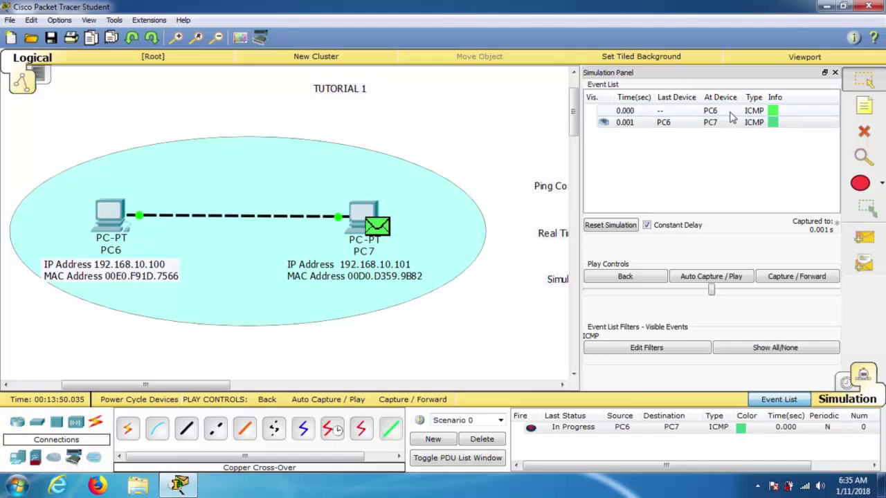
- Examine the PDU information of the events at PC6 and PC7, including PC6's outbound Layer 2 explanation
click(774, 113)
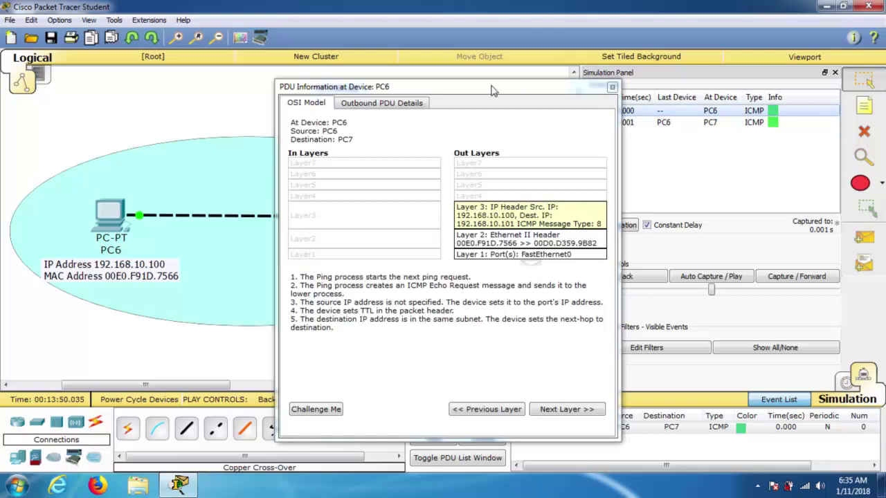
drag(491, 90, 493, 61)
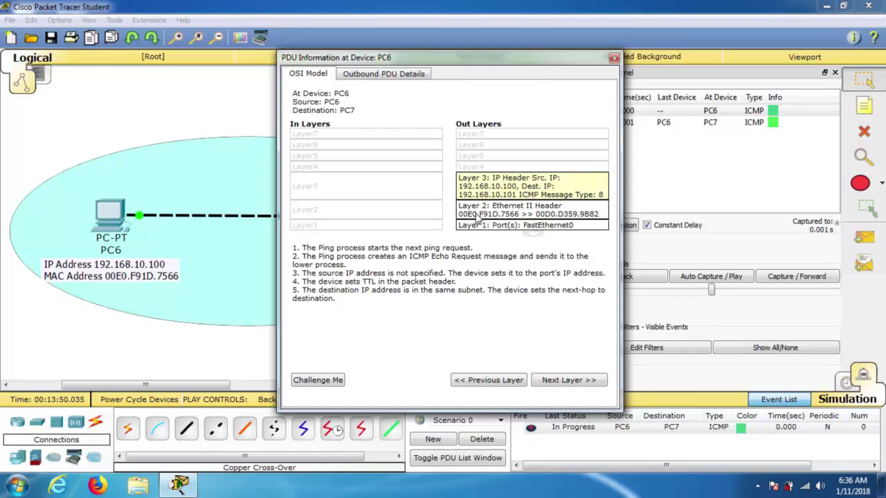
click(476, 216)
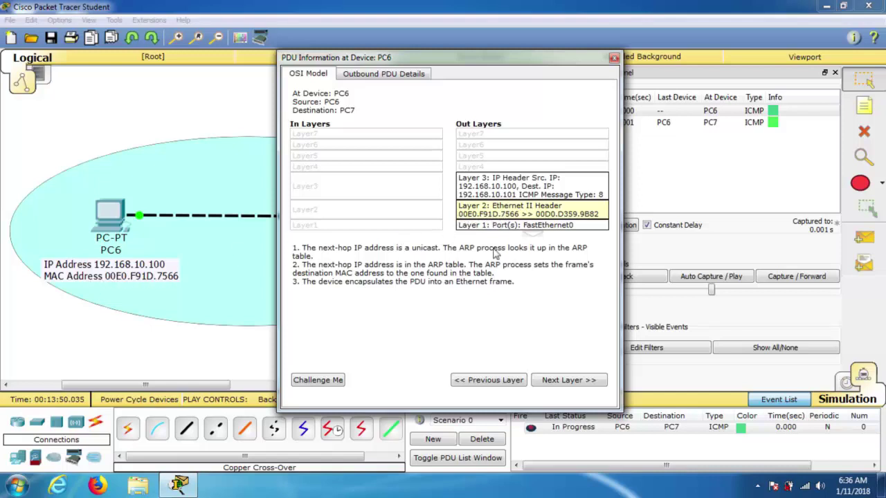
drag(503, 64, 670, 87)
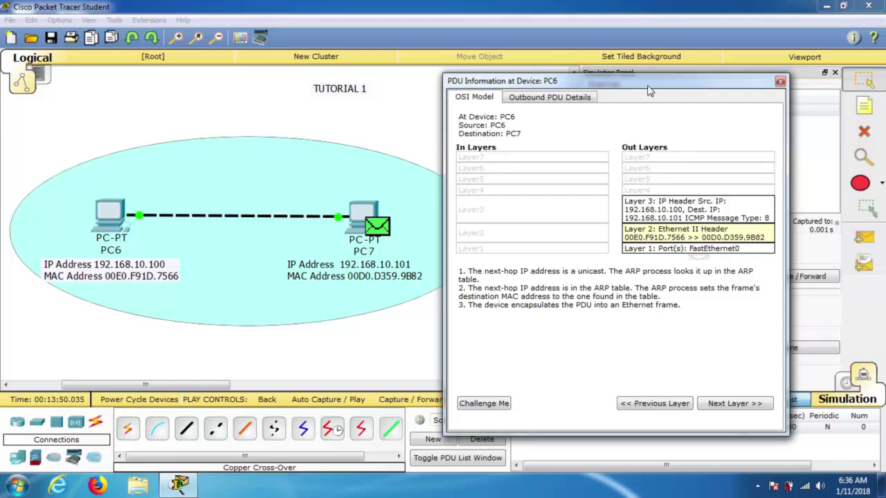
drag(649, 89, 483, 48)
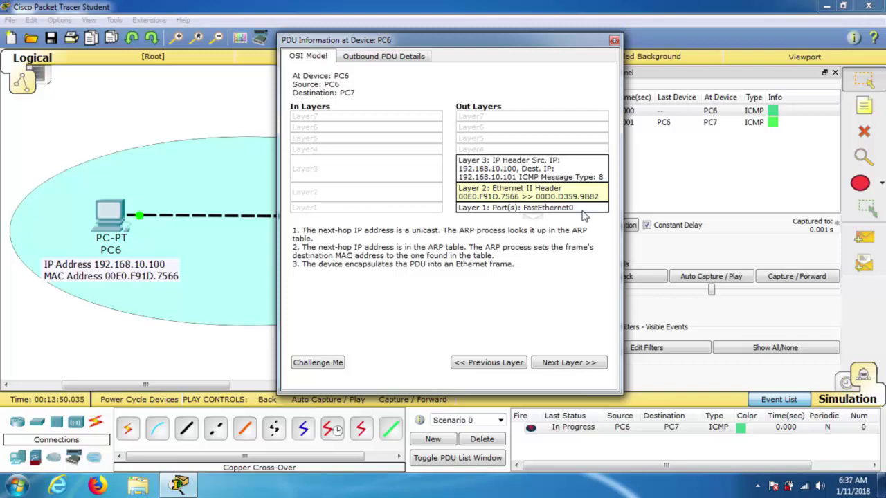
click(613, 42)
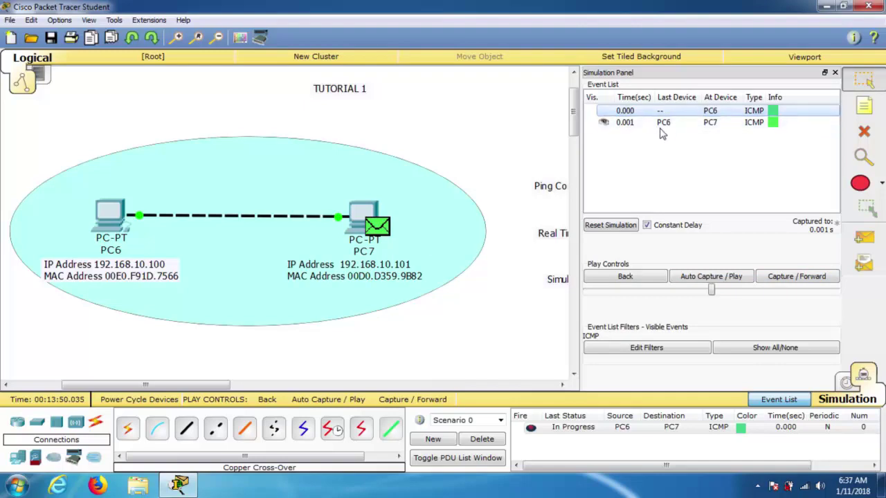
click(774, 125)
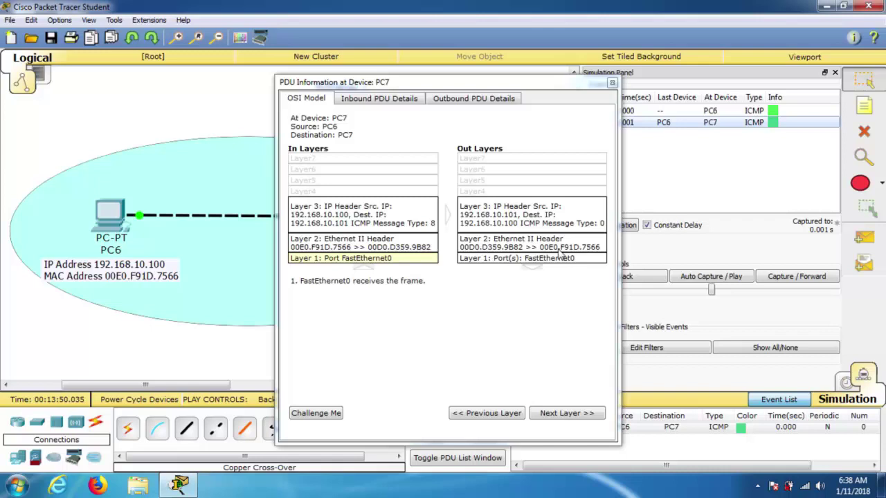
click(611, 82)
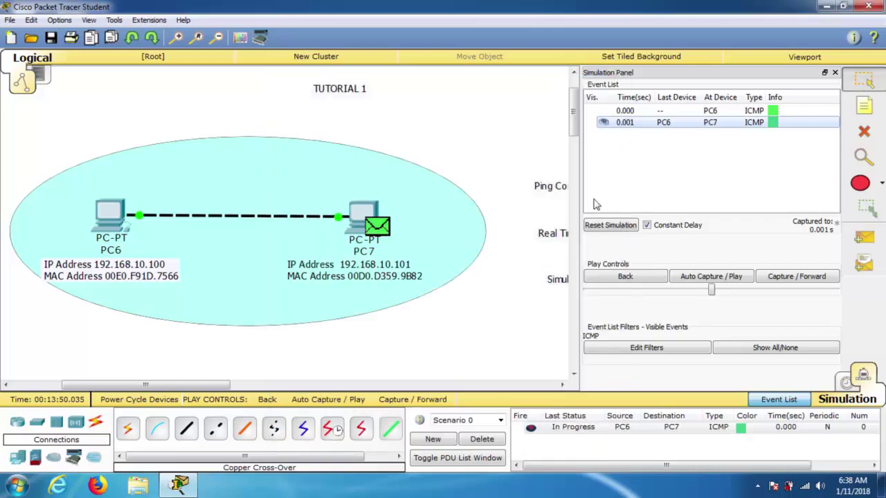
- Advance the simulation by one more capture and open the PDU information of the reply event at PC6, clear of the topology
click(782, 276)
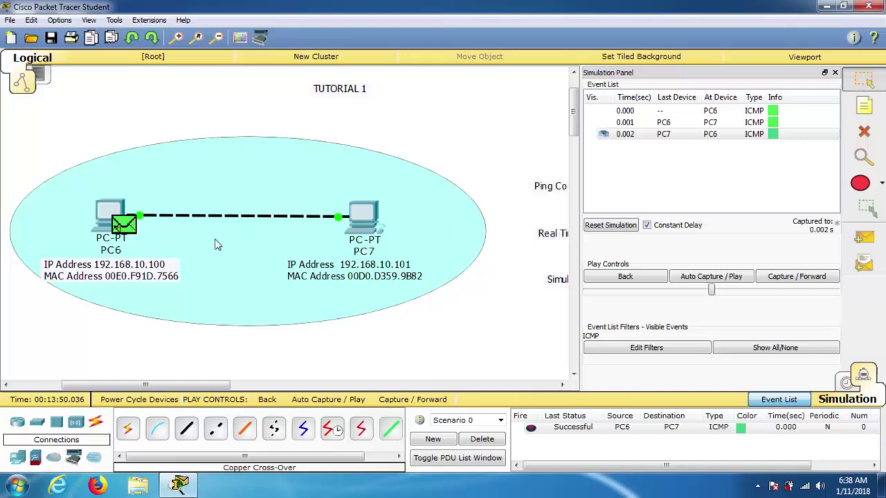
click(775, 140)
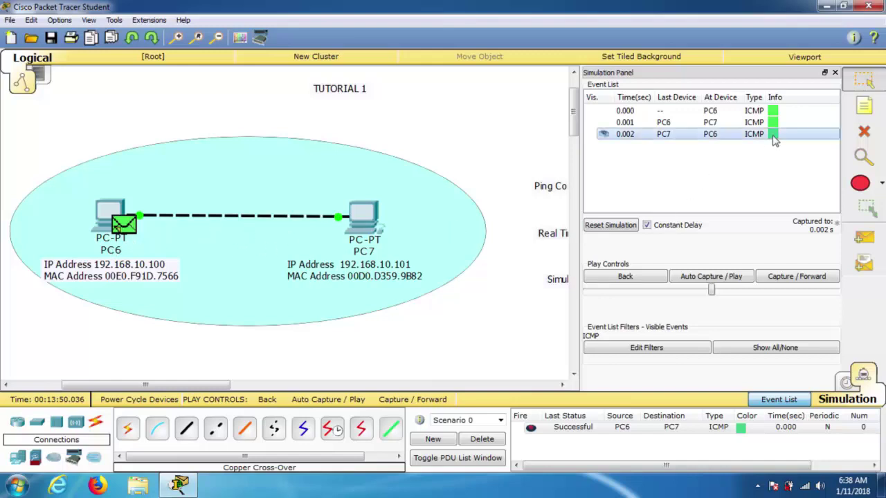
click(774, 138)
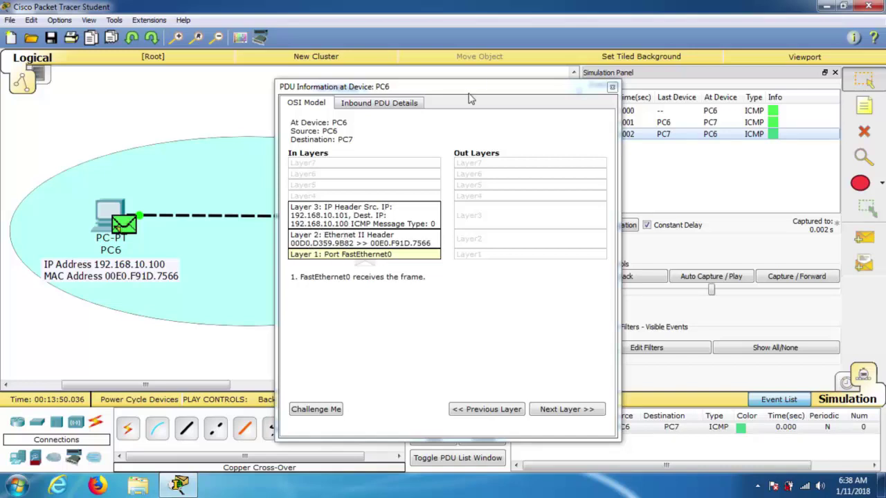
drag(472, 86, 677, 49)
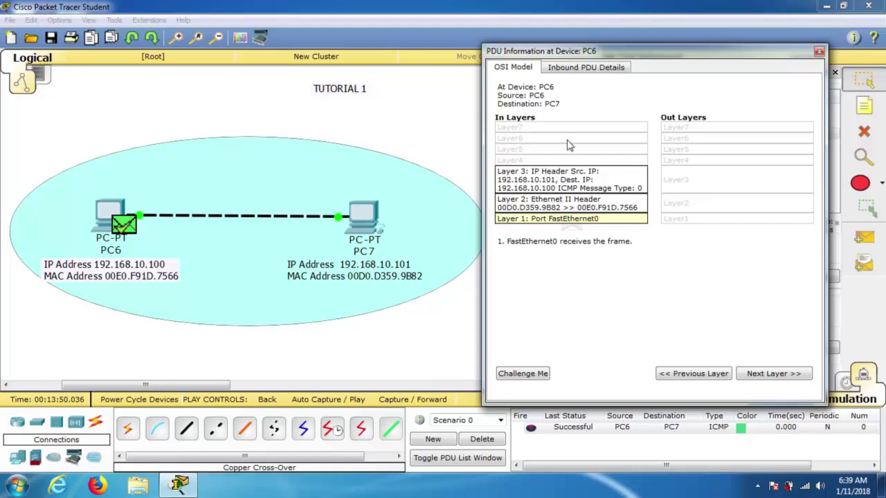
- Examine the inbound PDU details of the reply at PC6, including its ICMP section, and close the PDU information and Simulation Panel
click(571, 72)
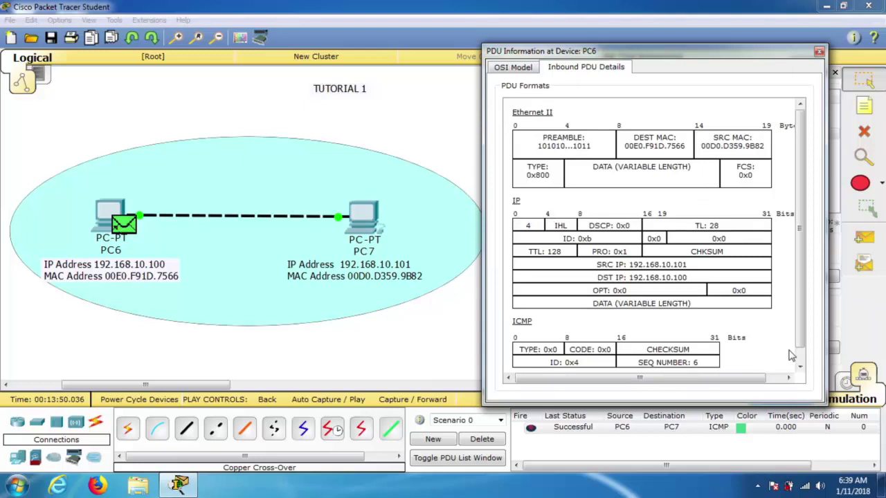
scroll(792, 356, down, 1)
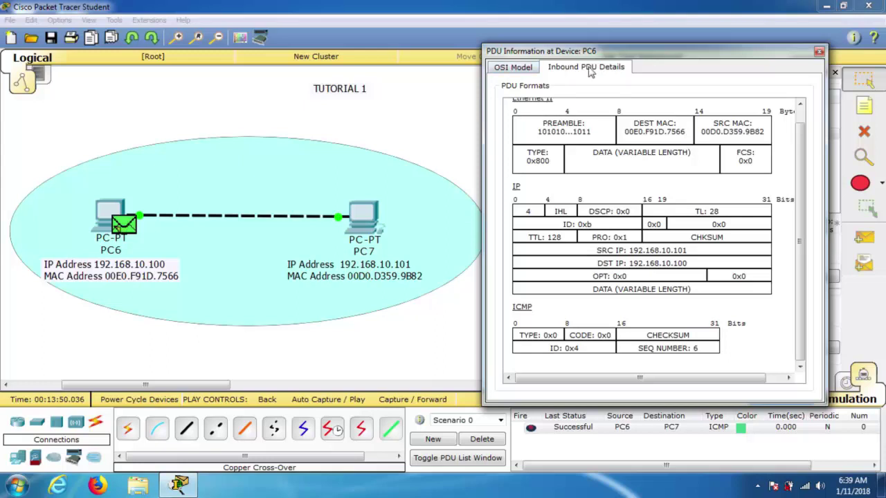
click(819, 53)
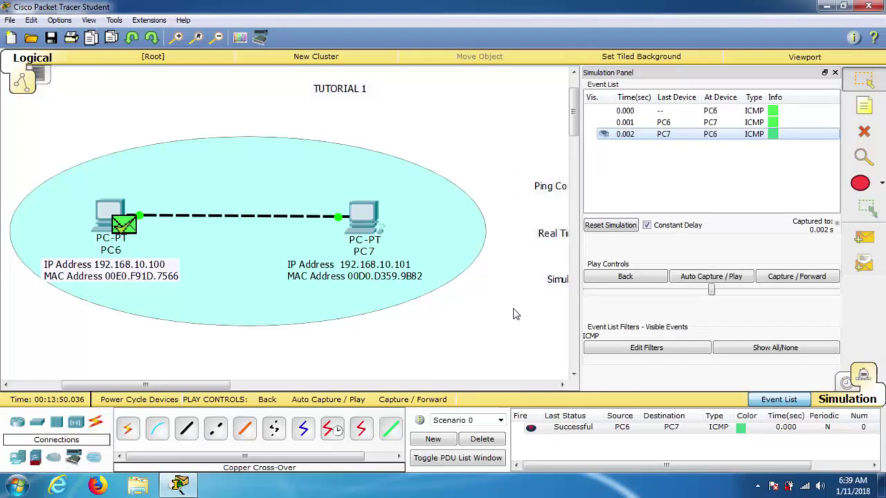
click(835, 74)
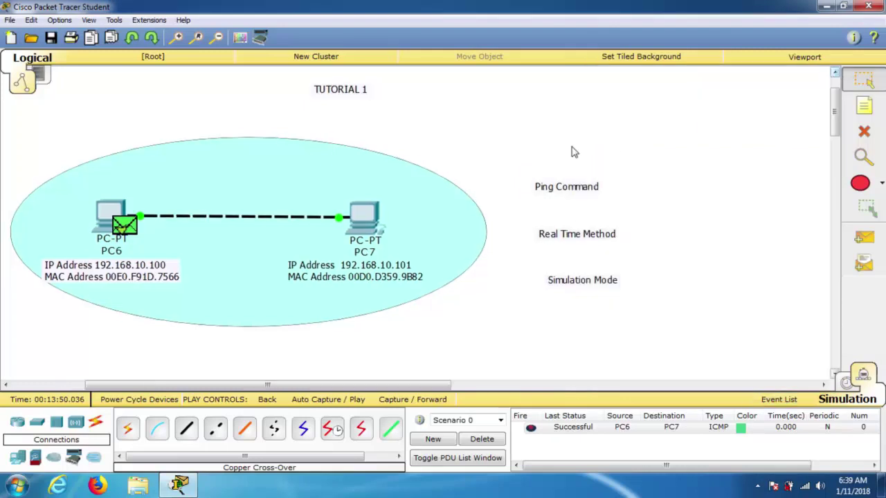